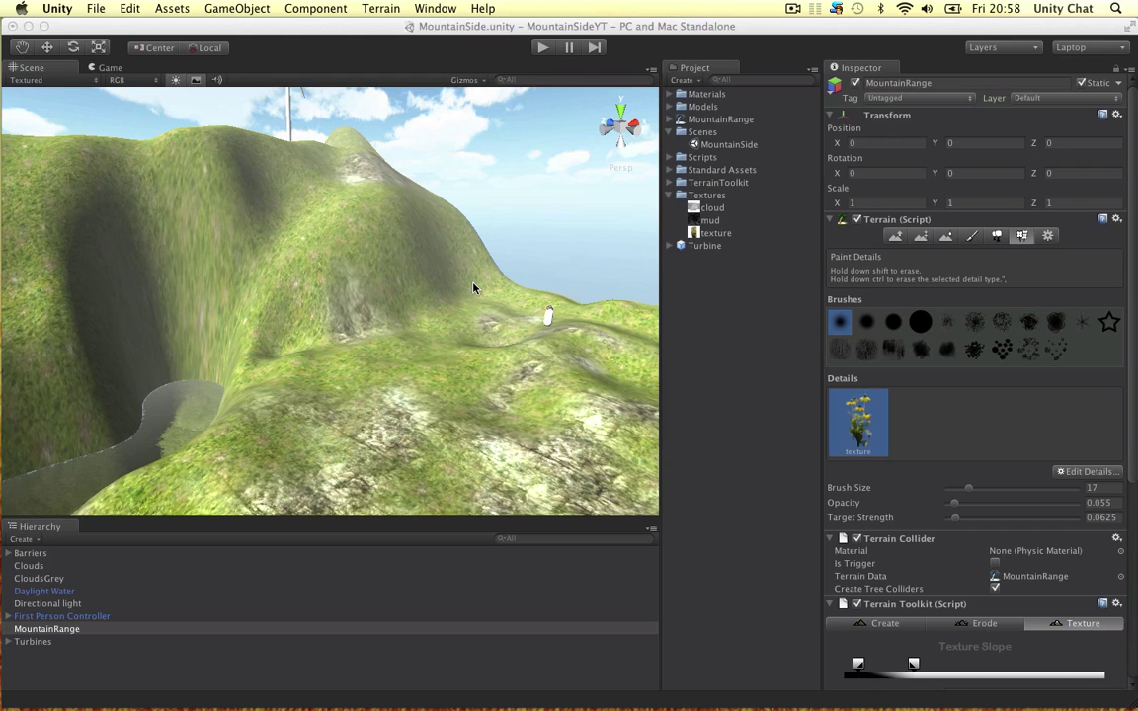
pyautogui.moveTo(299, 315)
pyautogui.keyDown('alt'); pyautogui.mouseDown()
pyautogui.moveTo(357, 305)
pyautogui.moveTo(334, 302)
pyautogui.mouseUp(); pyautogui.keyUp('alt')
pyautogui.press('w')
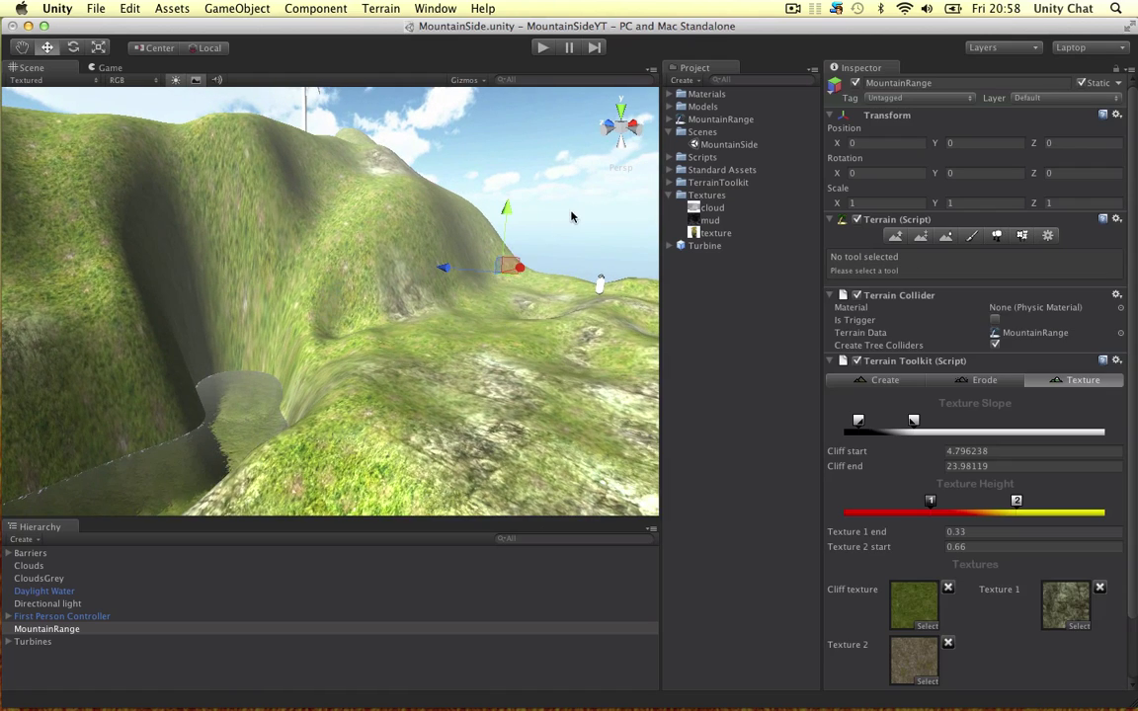
pyautogui.click(573, 216)
pyautogui.scroll(-3, 561, 206)
pyautogui.keyDown('alt'); pyautogui.moveTo(561, 206); pyautogui.dragTo(490, 222); pyautogui.keyUp('alt')
pyautogui.moveTo(492, 222)
pyautogui.mouseDown(button='right')
pyautogui.moveTo(459, 226)
pyautogui.moveTo(487, 242)
pyautogui.mouseUp(button='right')
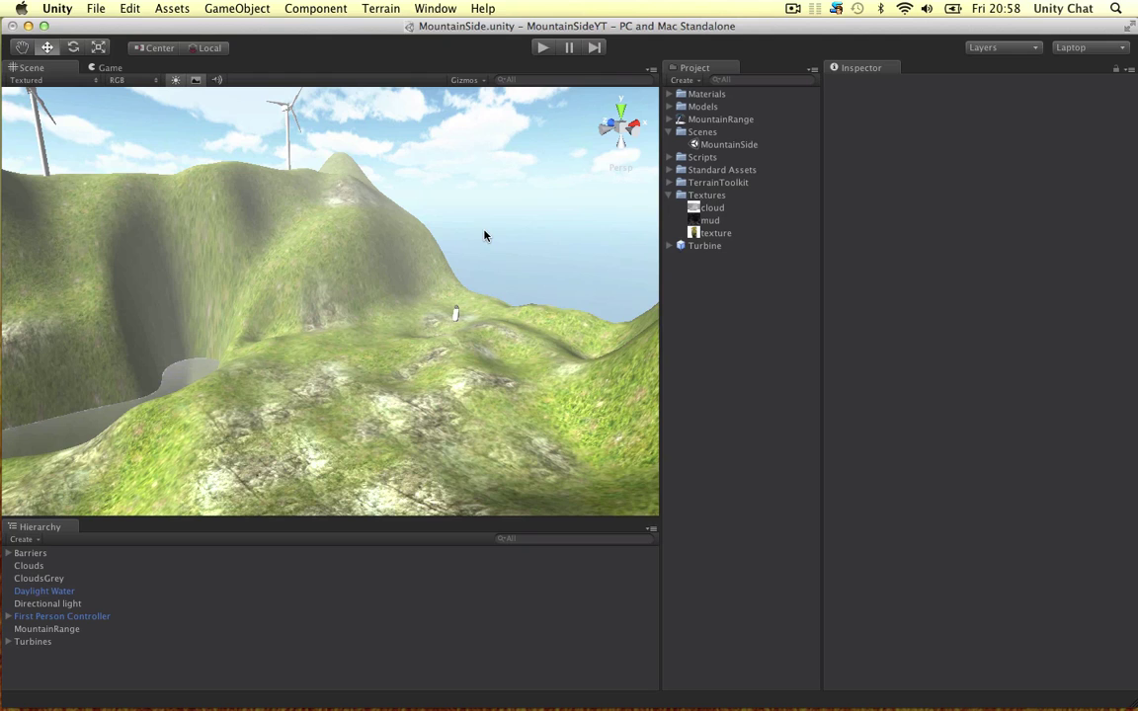
# Step: Switch to Finder and preview the desktop photos from IMG_2619.JPG to IMG_2624.JPG, followed by the cut-out image texture.psd
pyautogui.press('super+h')
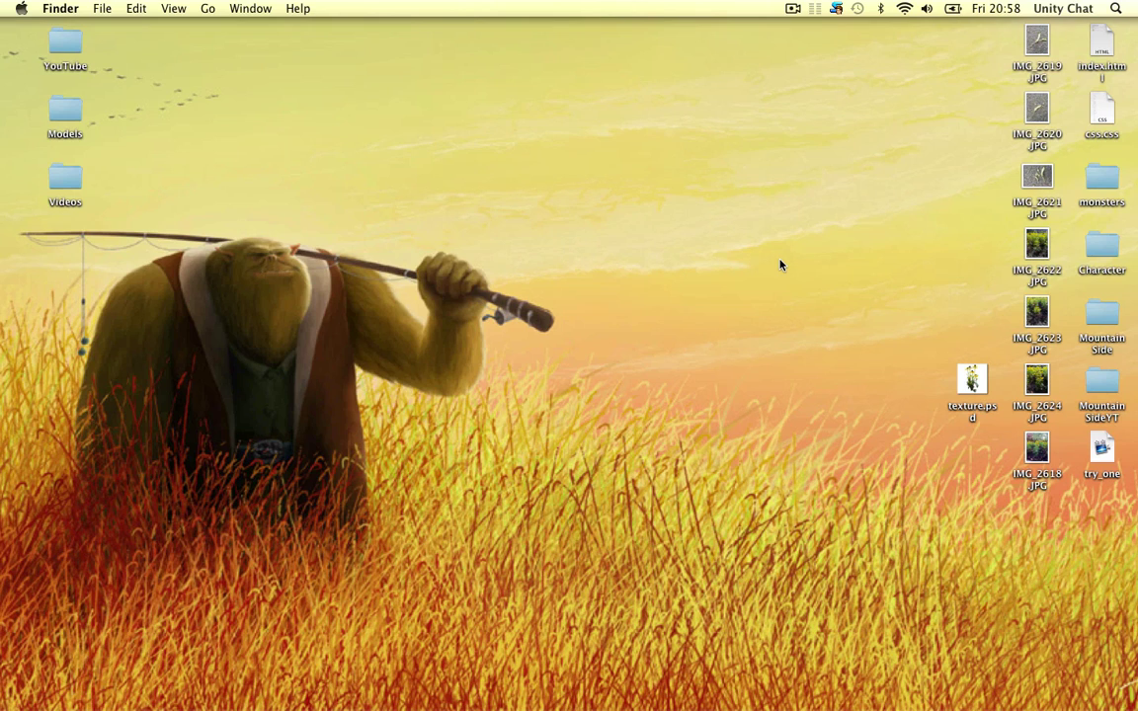
pyautogui.click(1039, 51)
pyautogui.press('space')
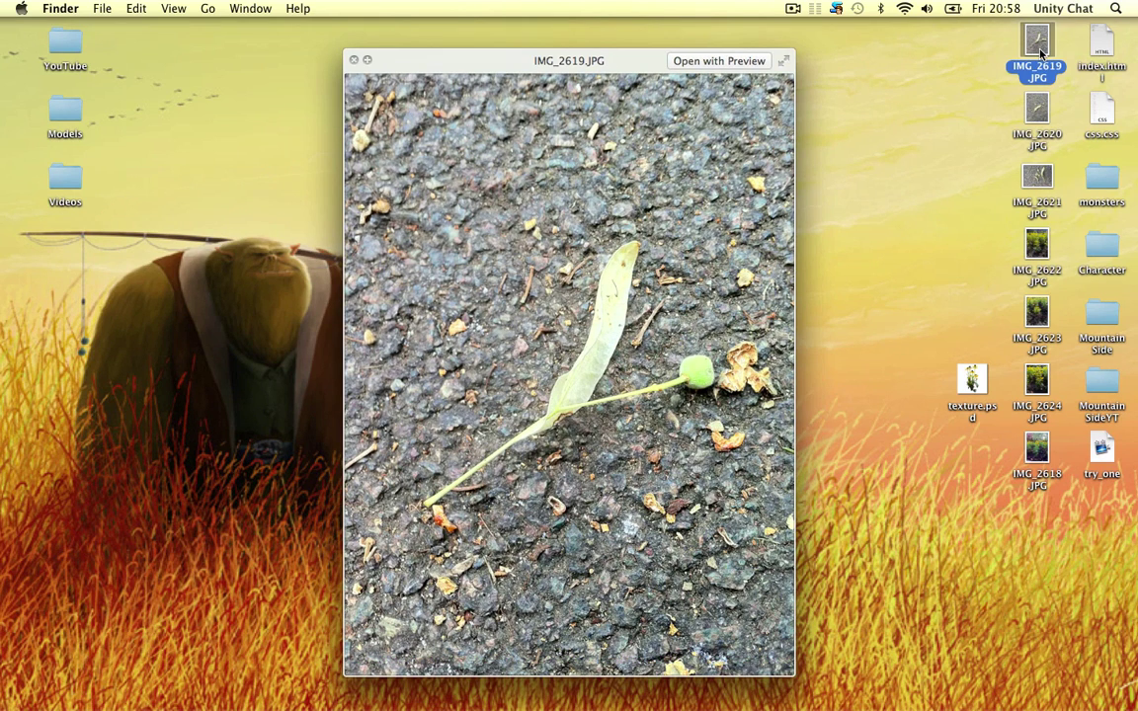
pyautogui.press('Down')
pyautogui.press('Down')
pyautogui.press('Down')
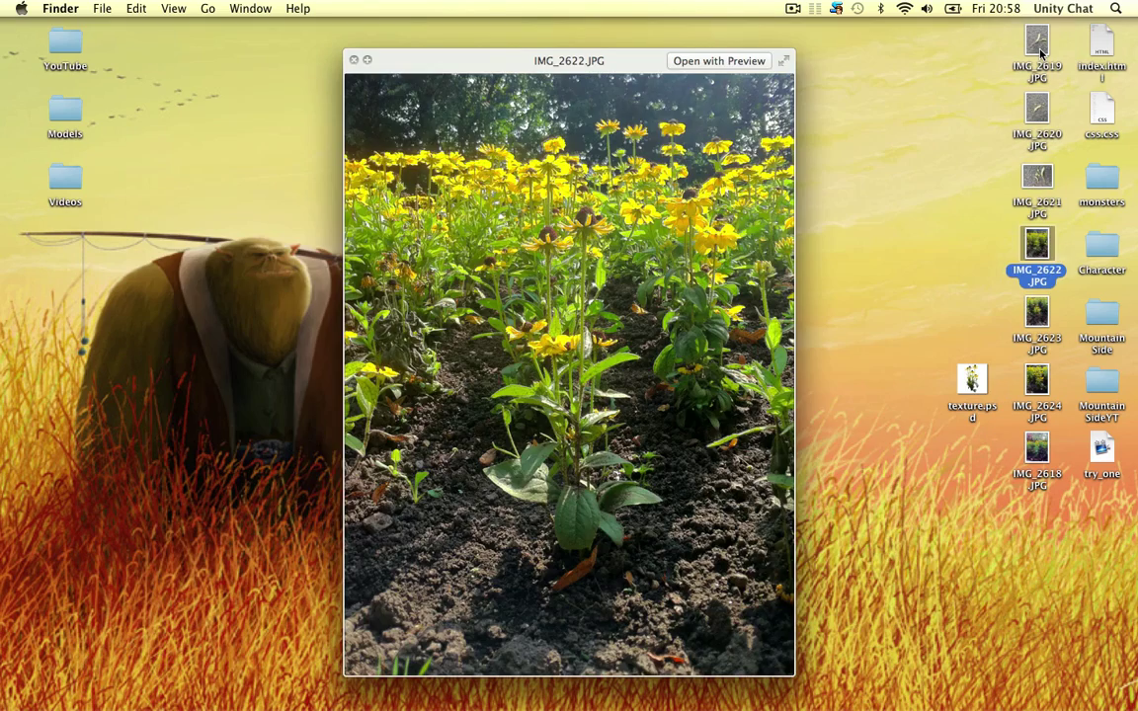
pyautogui.press('Down')
pyautogui.press('Down')
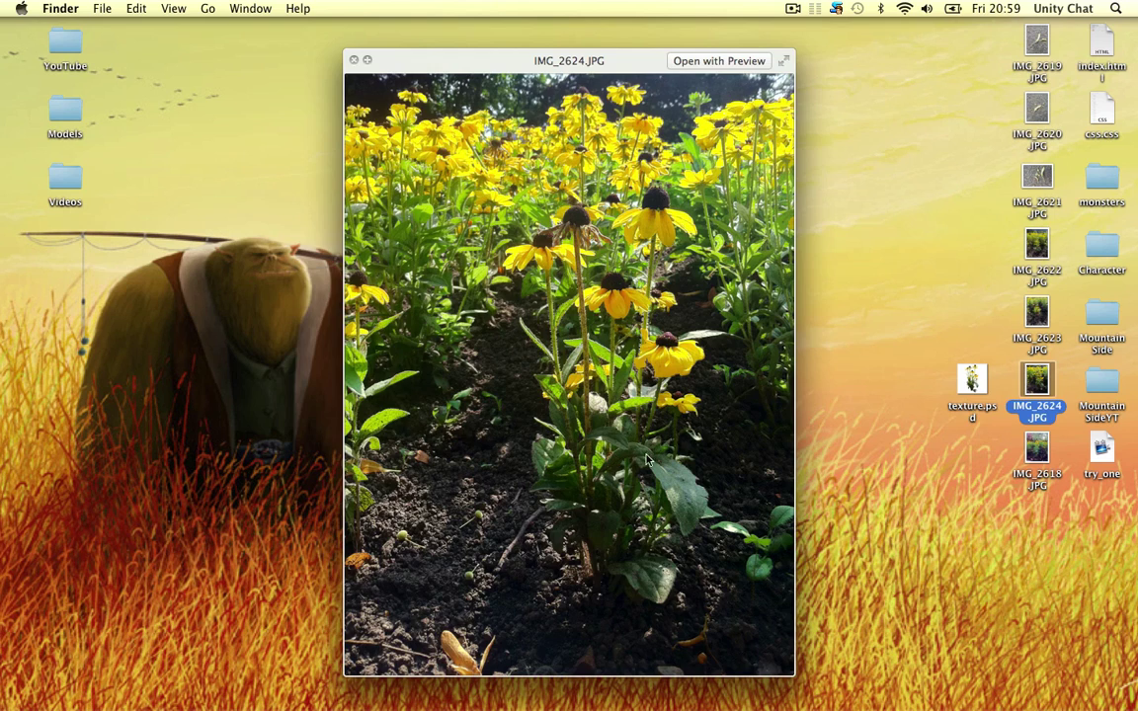
pyautogui.press('Left')
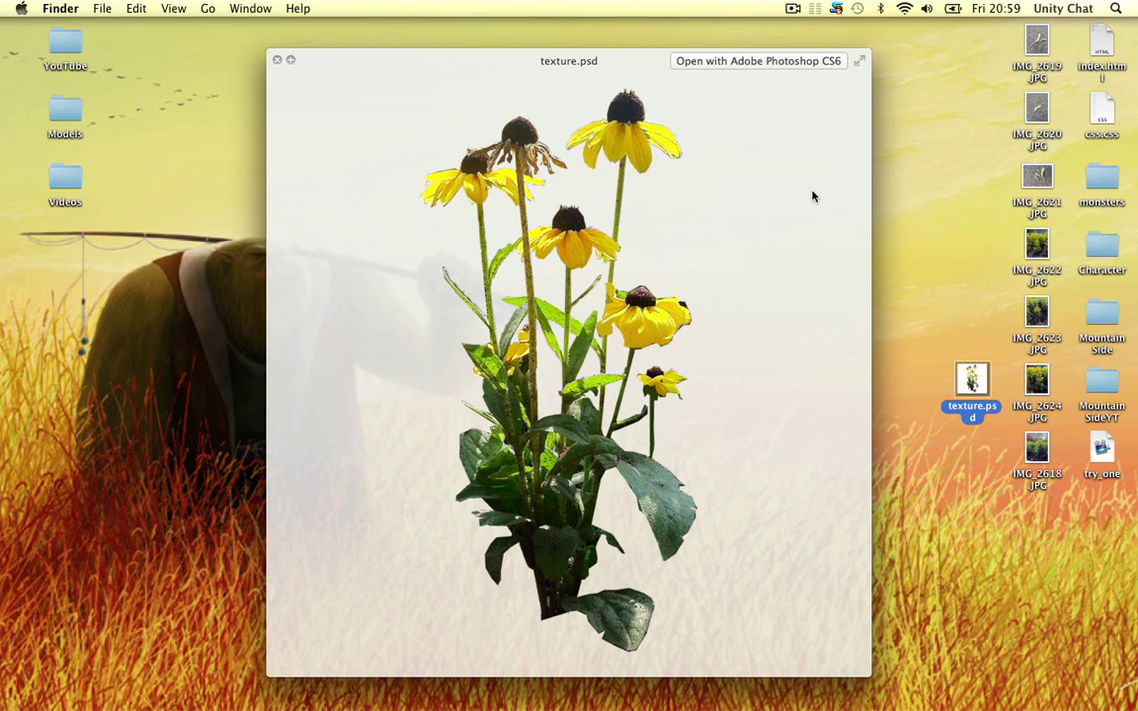
# Step: Look again through the previews of the seed and flower photos IMG_2618.JPG to IMG_2624.JPG, ending on texture.psd
pyautogui.click(1036, 247)
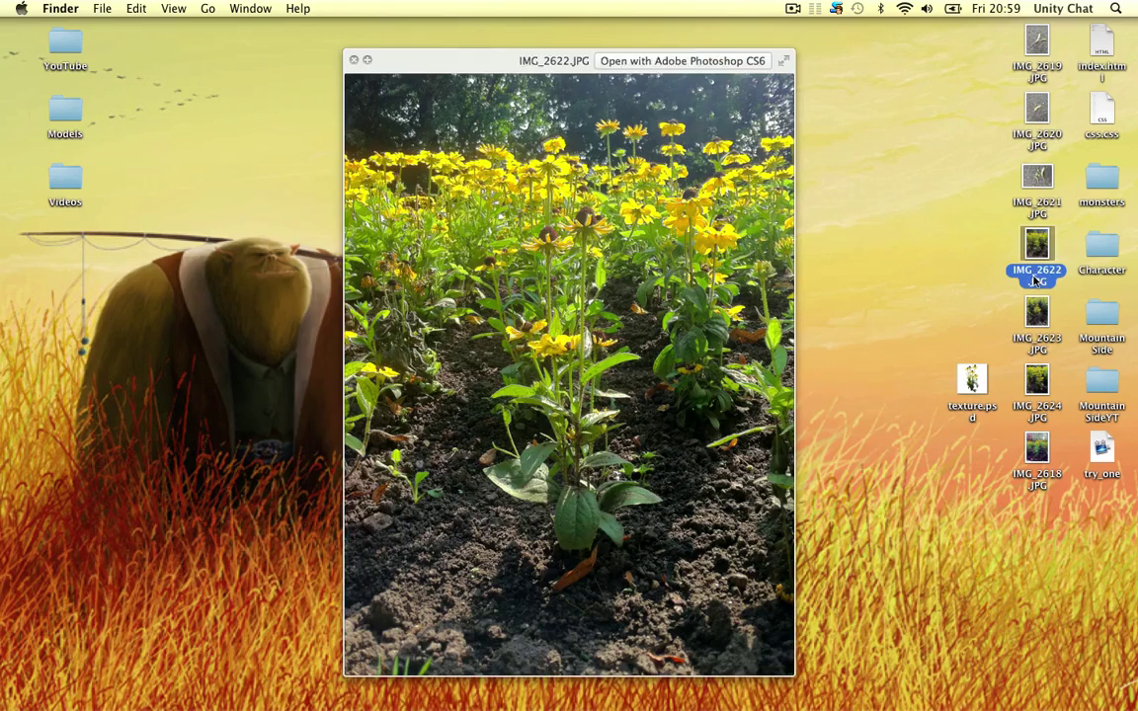
pyautogui.click(1037, 181)
pyautogui.click(1034, 125)
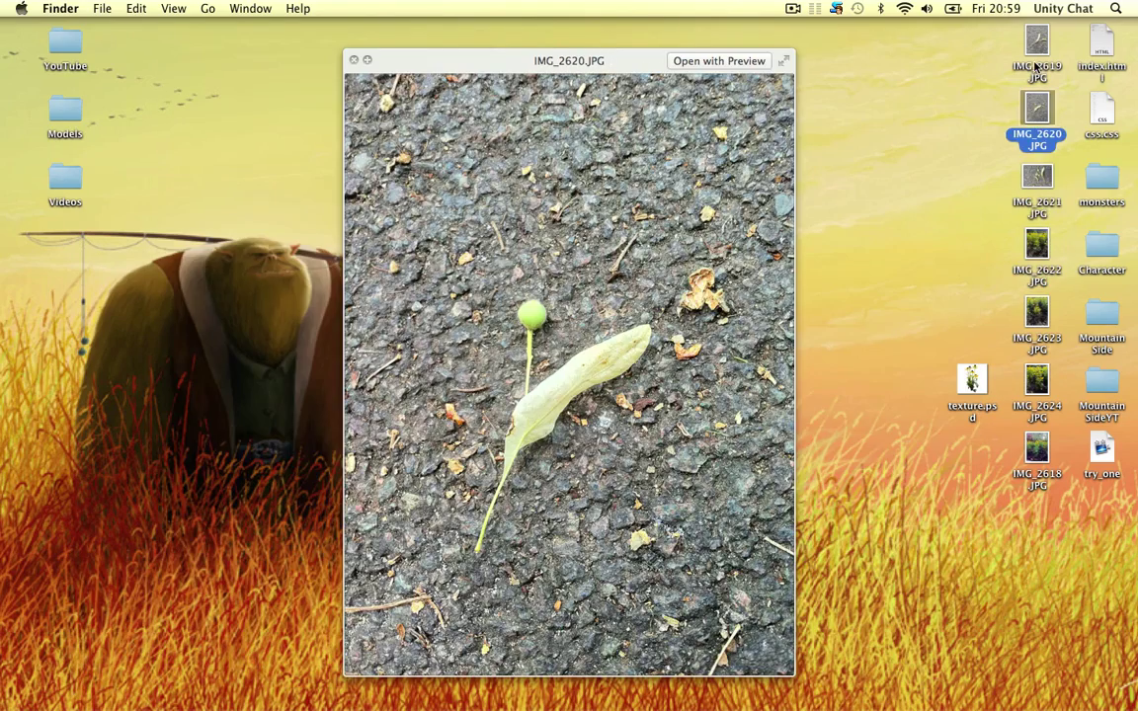
pyautogui.click(1035, 52)
pyautogui.click(1045, 184)
pyautogui.click(1037, 252)
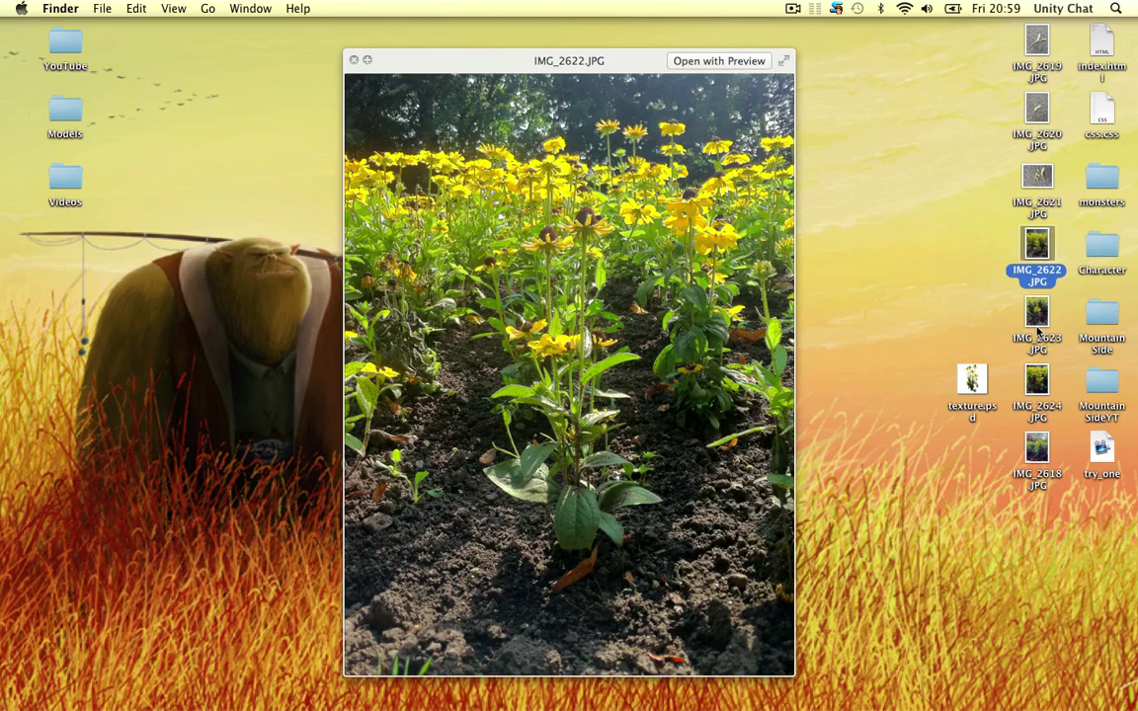
pyautogui.click(1036, 326)
pyautogui.click(1036, 387)
pyautogui.click(1037, 457)
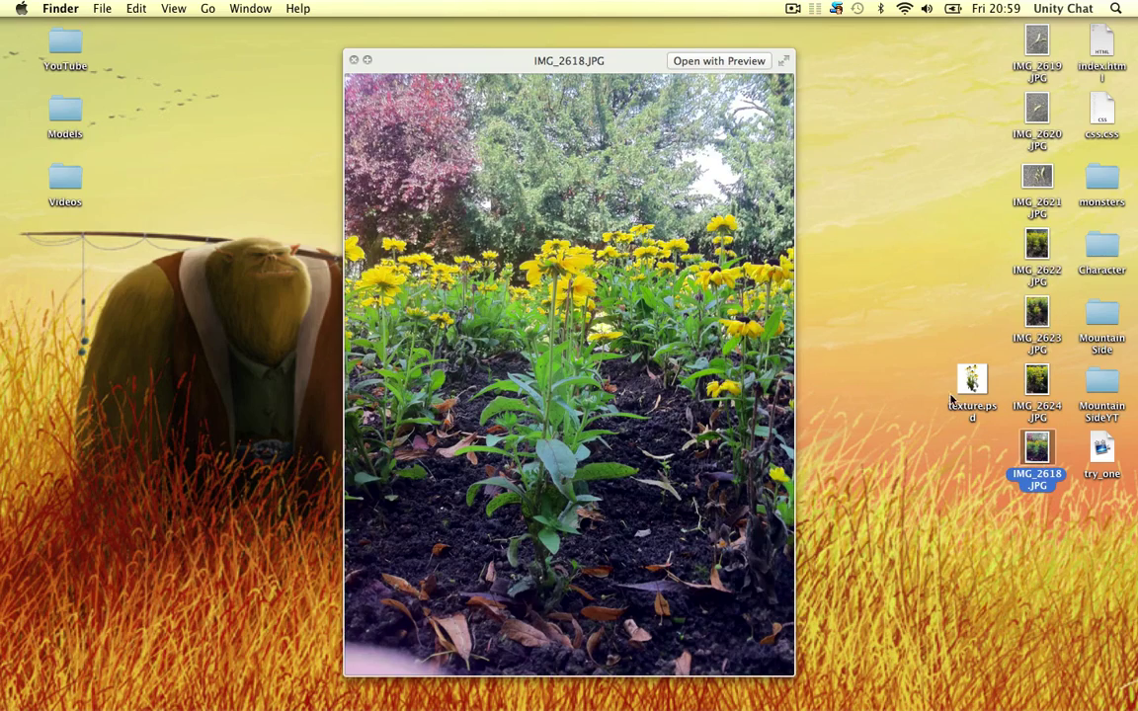
pyautogui.click(1036, 382)
pyautogui.click(1036, 314)
pyautogui.click(1037, 249)
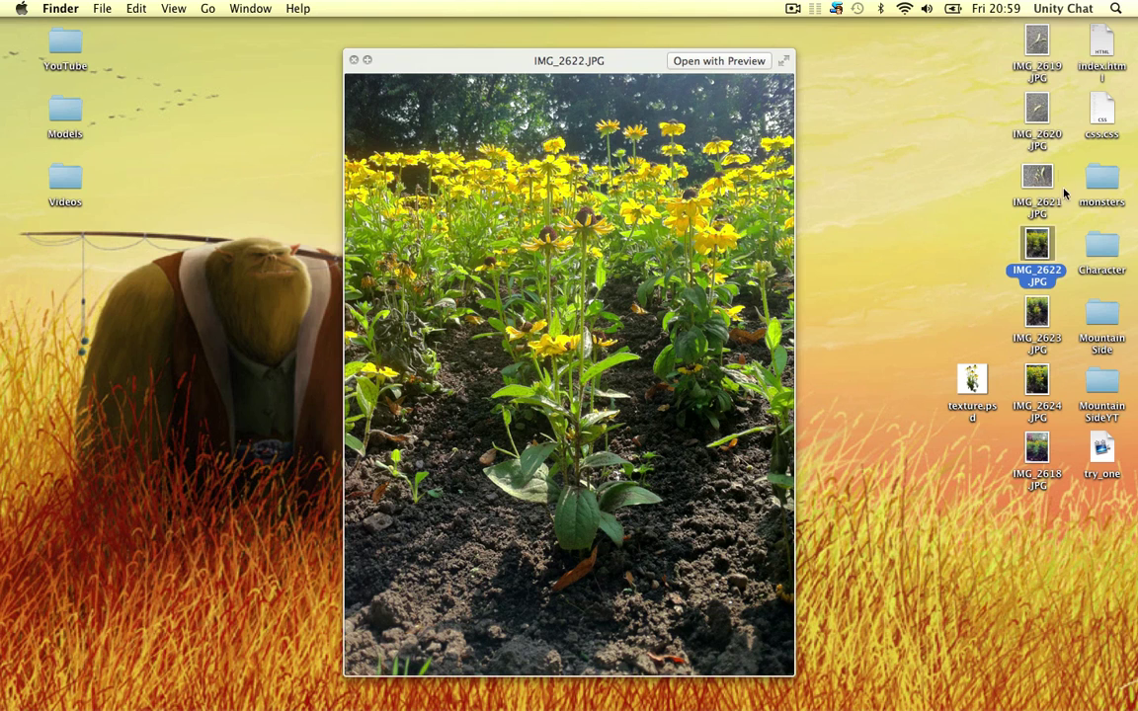
pyautogui.click(972, 381)
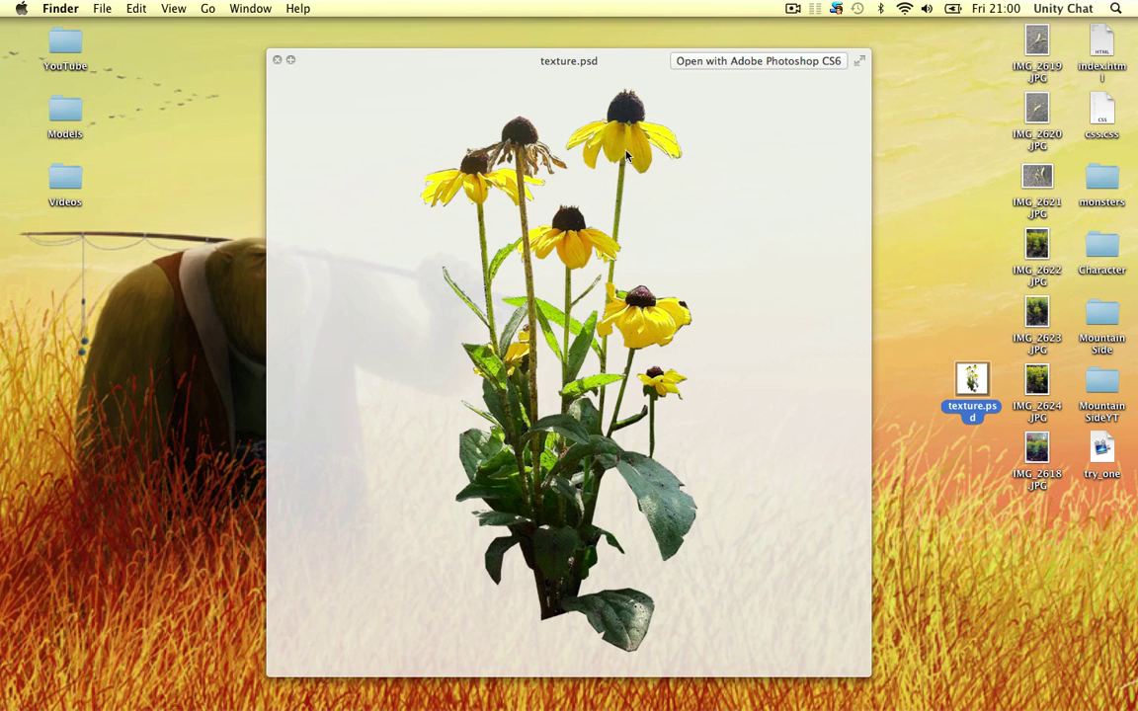
# Step: Switch to Unity, check the import settings of the texture asset, and activate Paint Details on the MountainRange terrain
pyautogui.hotkey('ctrl', 'Left')
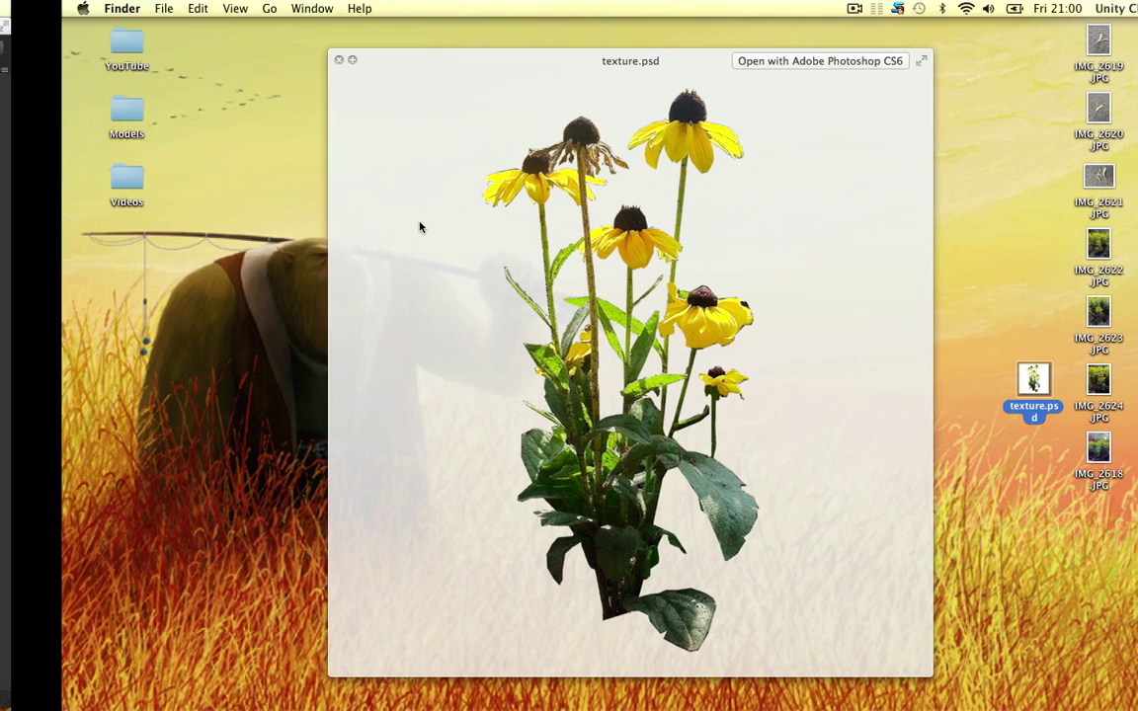
pyautogui.click(713, 237)
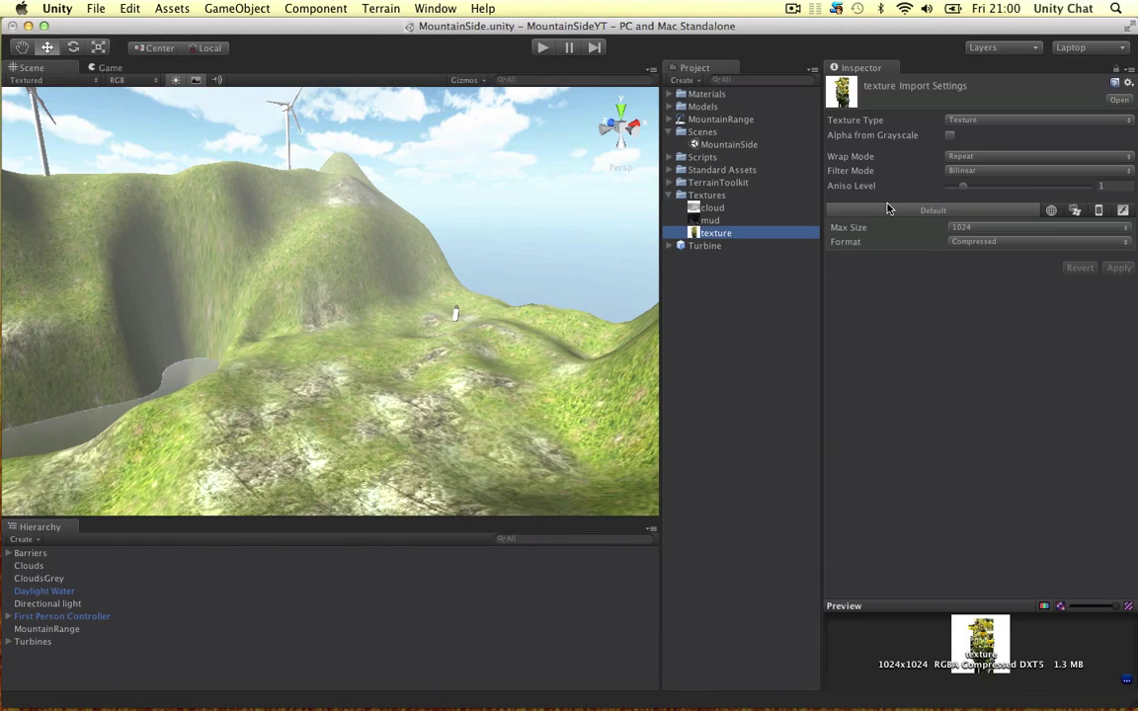
pyautogui.click(489, 311)
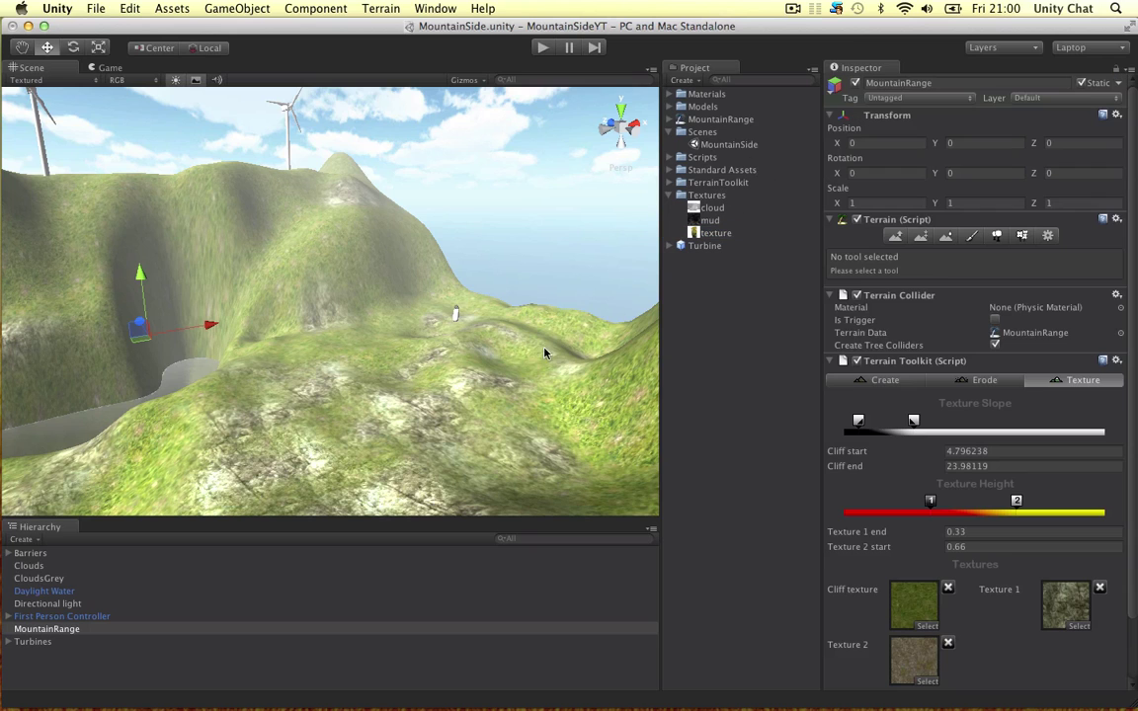
pyautogui.click(1022, 235)
pyautogui.scroll(-1, 910, 376)
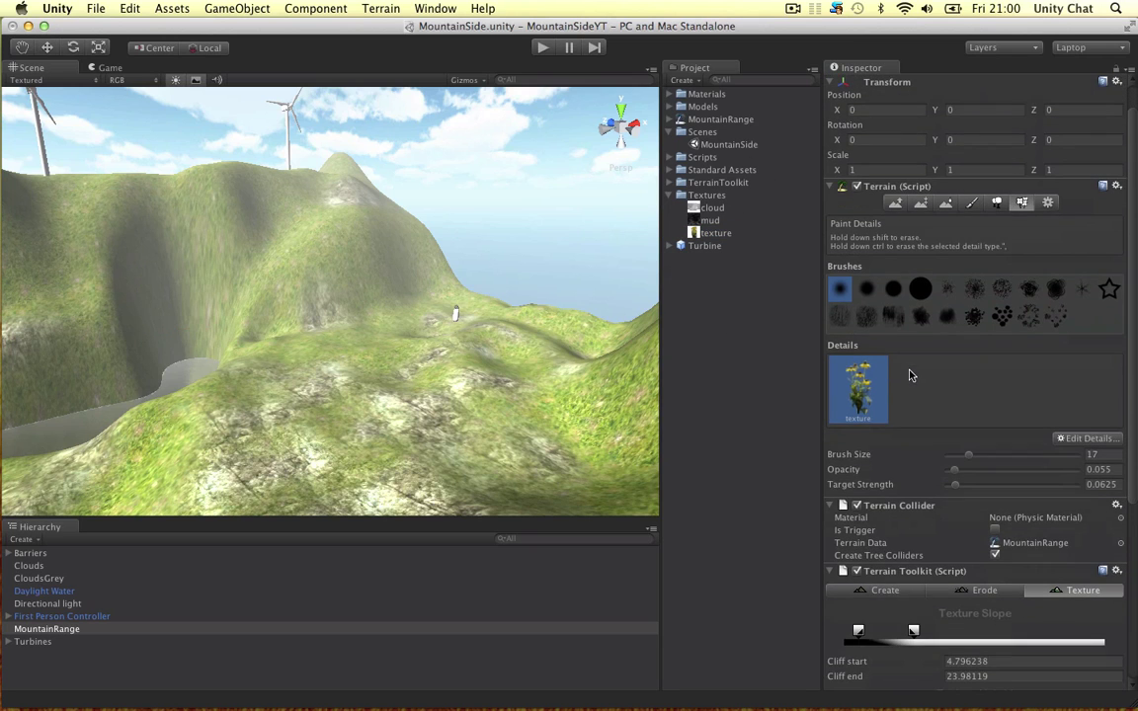
# Step: Open the grass settings of the flower detail texture, review its size, color and billboard options, and close them
pyautogui.click(1114, 439)
pyautogui.click(1071, 473)
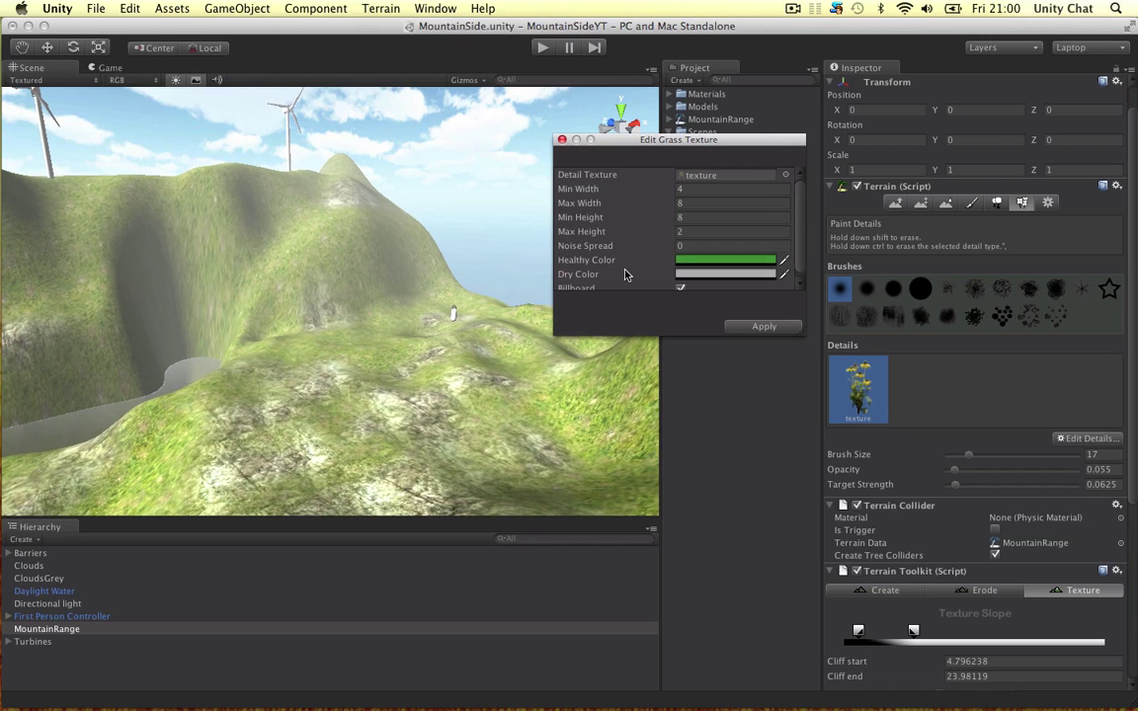
pyautogui.scroll(-1, 645, 242)
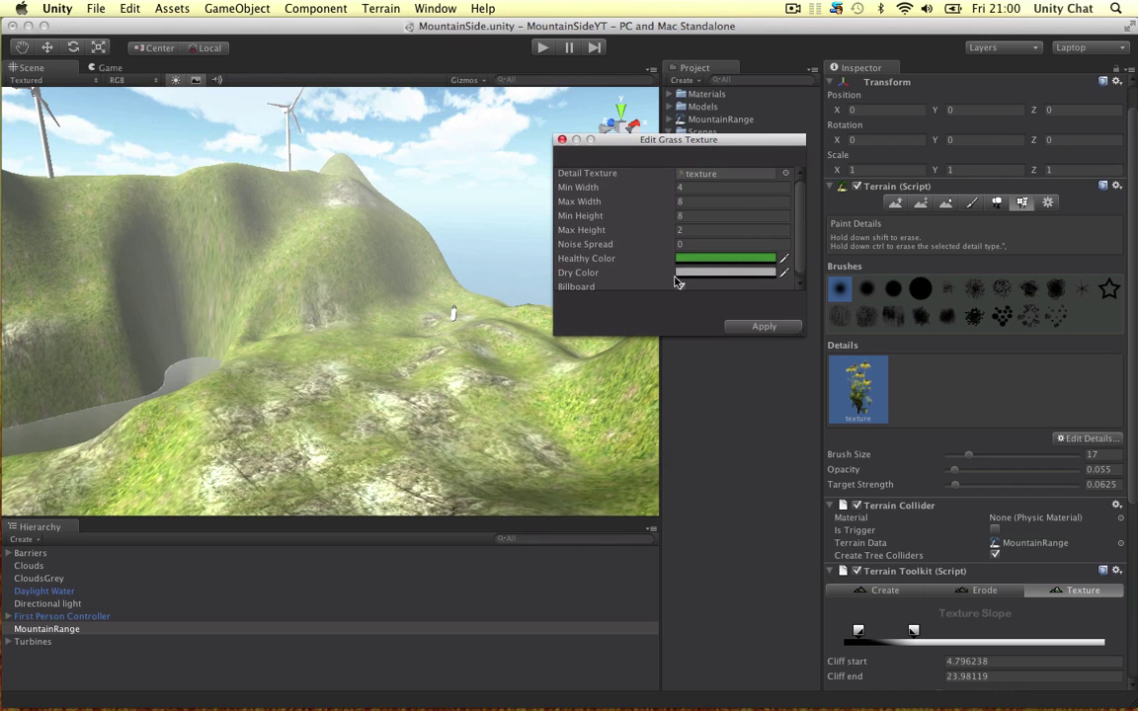
pyautogui.scroll(-1, 796, 253)
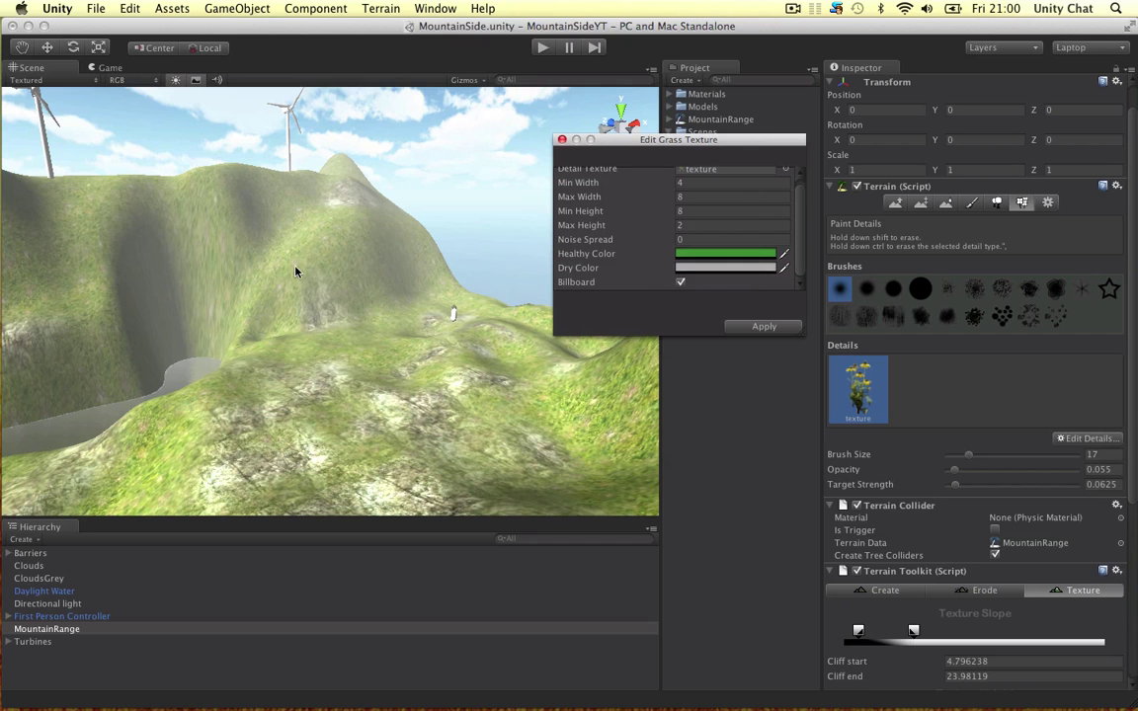
pyautogui.scroll(-5, 257, 247)
pyautogui.scroll(2, 276, 257)
pyautogui.moveTo(306, 278); pyautogui.dragTo(326, 215, button='right')
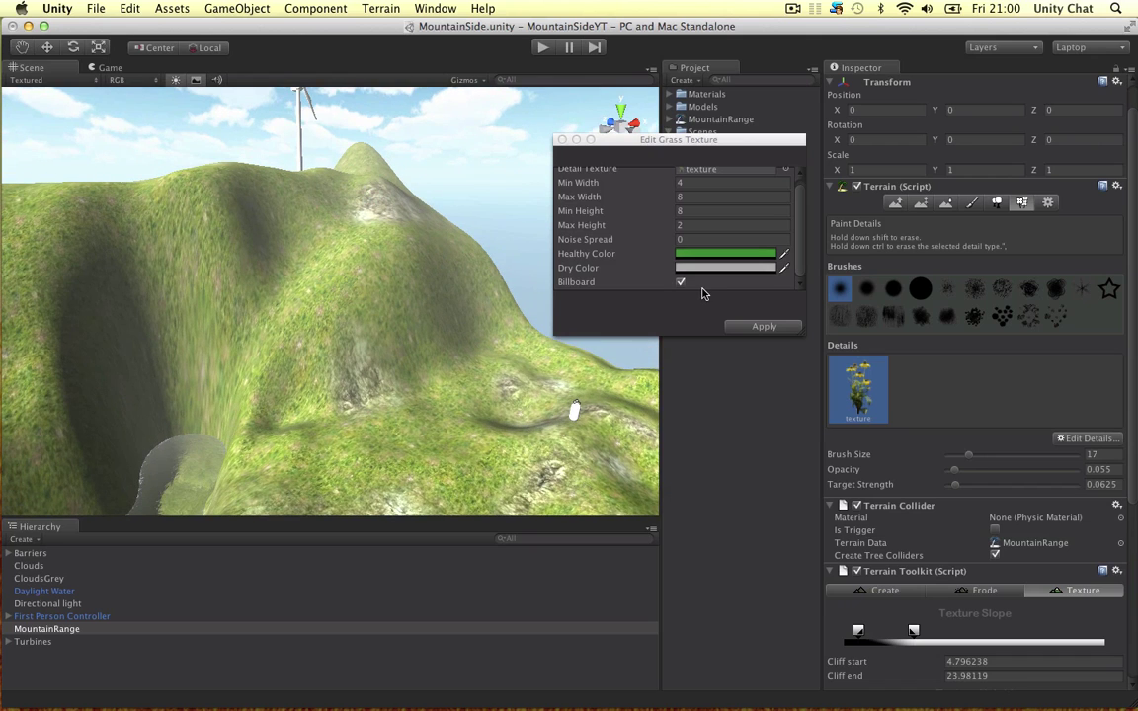
pyautogui.click(561, 139)
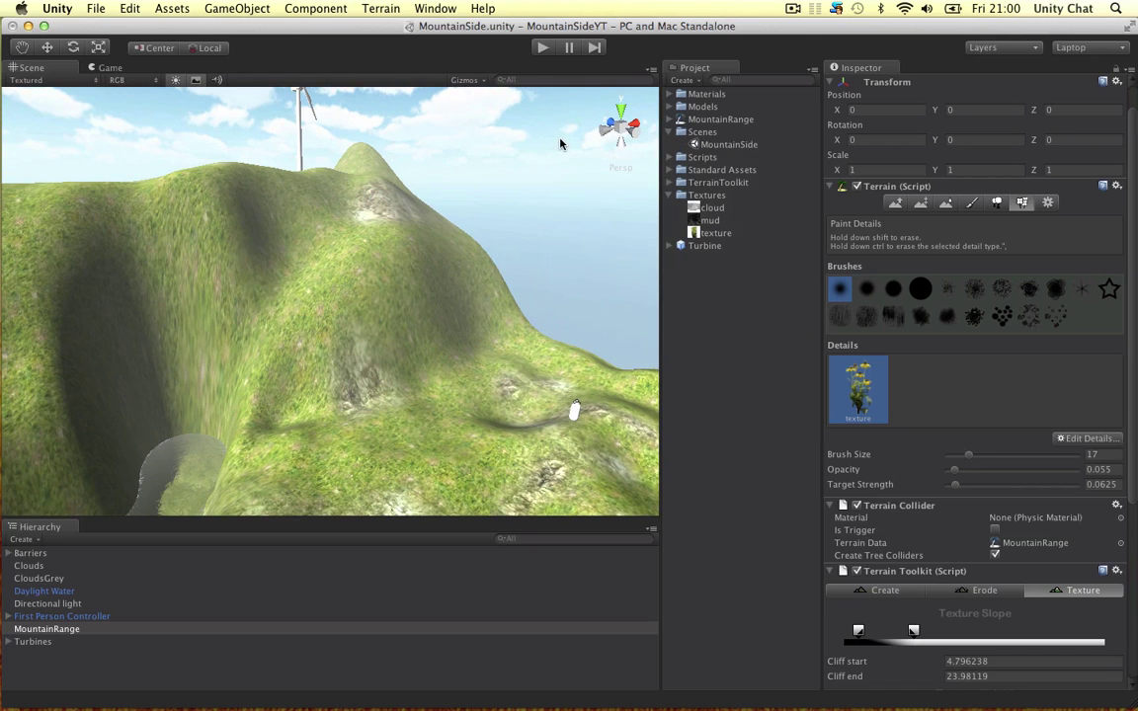
# Step: Set the detail brush opacity to 0.043
pyautogui.moveTo(459, 252); pyautogui.dragTo(524, 287, button='right')
pyautogui.click(950, 469)
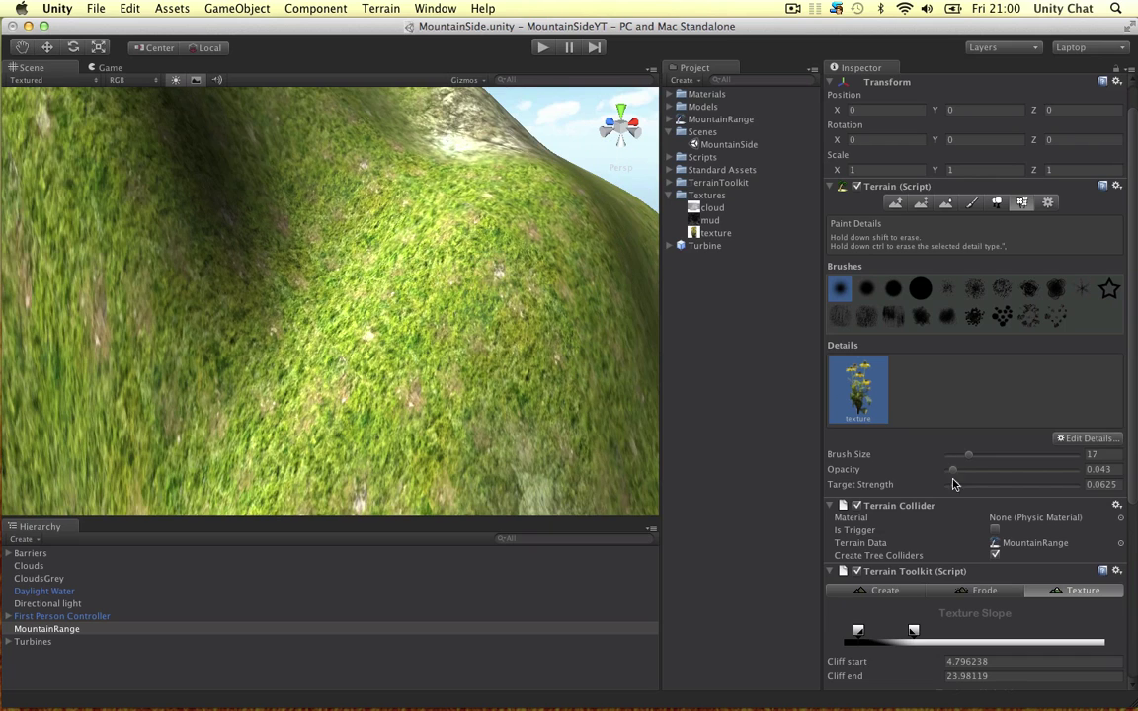
pyautogui.moveTo(952, 486); pyautogui.dragTo(953, 485)
# Step: Switch to Finder and compare the texture.psd cut-out with the source photo IMG_2624.JPG
pyautogui.press('space')
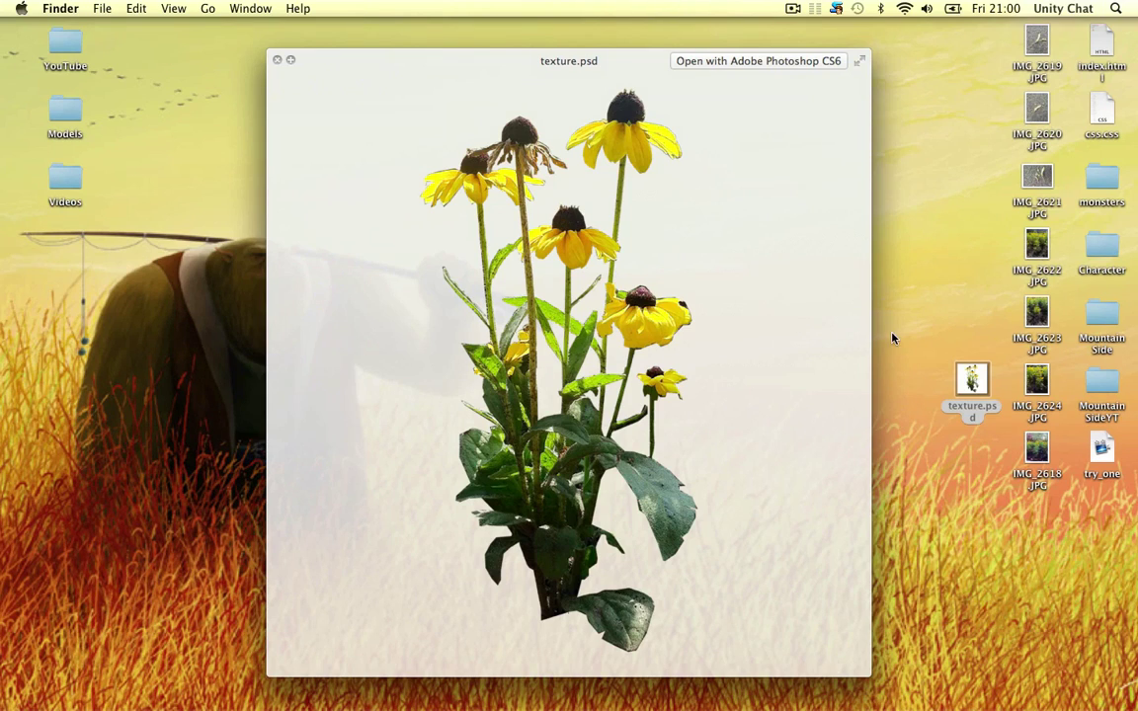
pyautogui.press('Right')
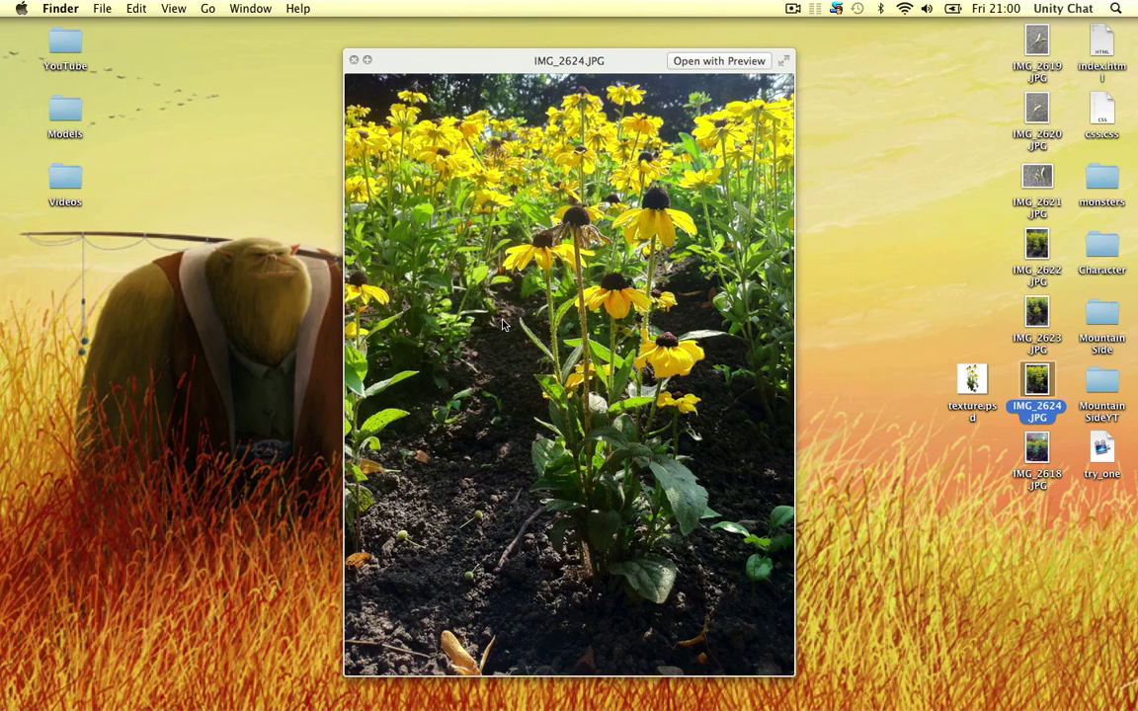
# Step: Switch back to Unity and try painting flower patches on the grassy slope, undoing each attempt
pyautogui.hotkey('ctrl', 'Left')
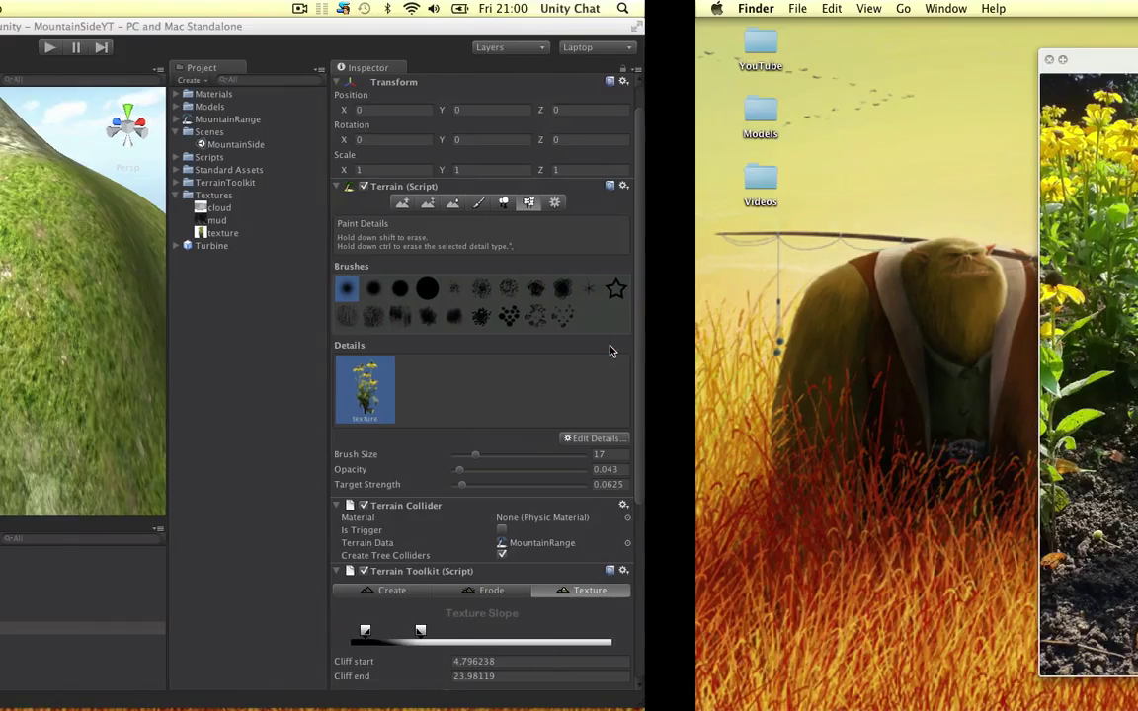
pyautogui.click(423, 281)
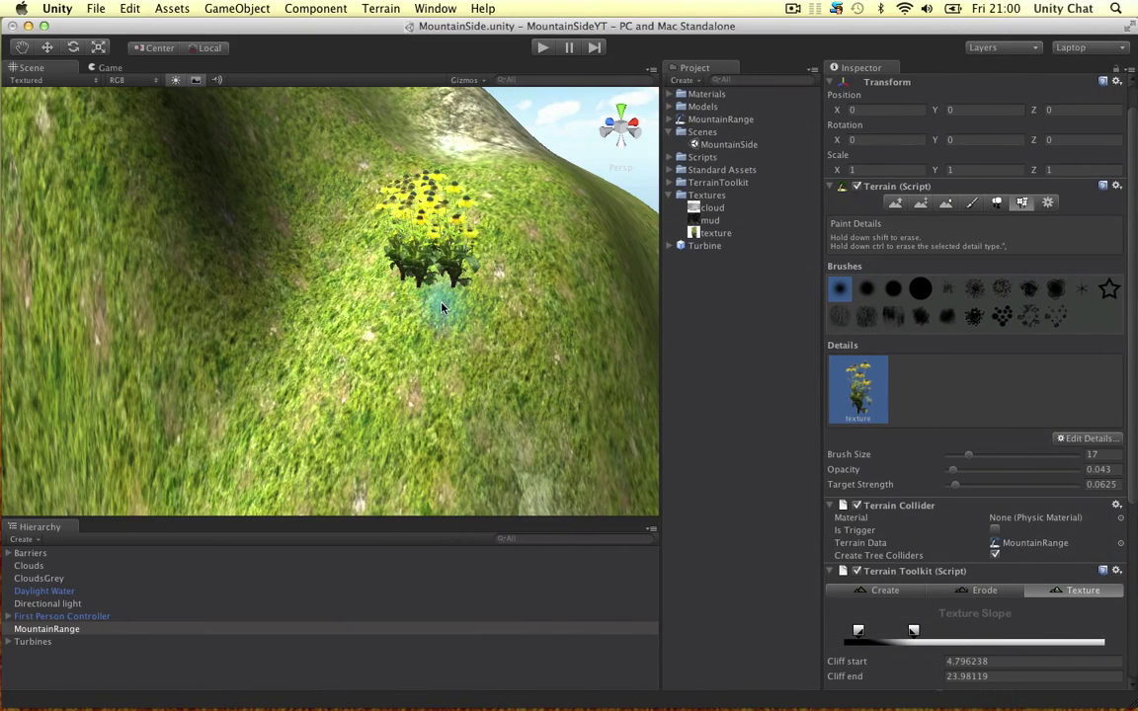
pyautogui.press('super+z')
pyautogui.click(400, 226)
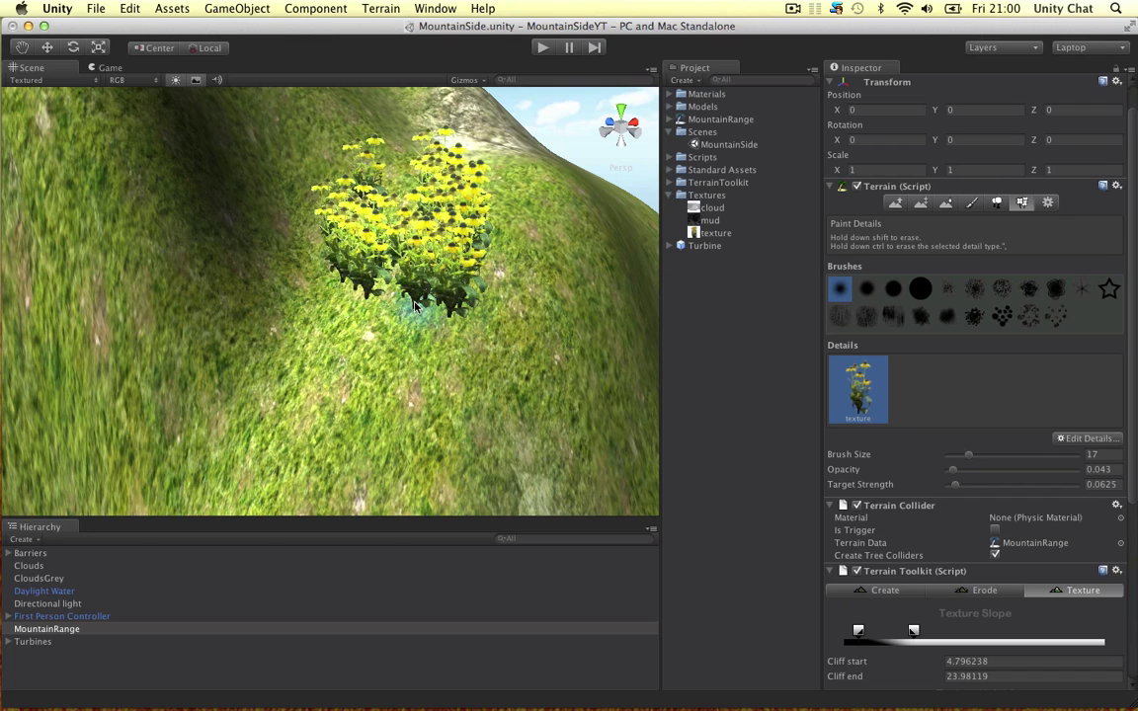
pyautogui.press('super+z')
# Step: Set the brush opacity to 0.001 and paint two single flower plants on the grassy slope with the second brush
pyautogui.click(1110, 469)
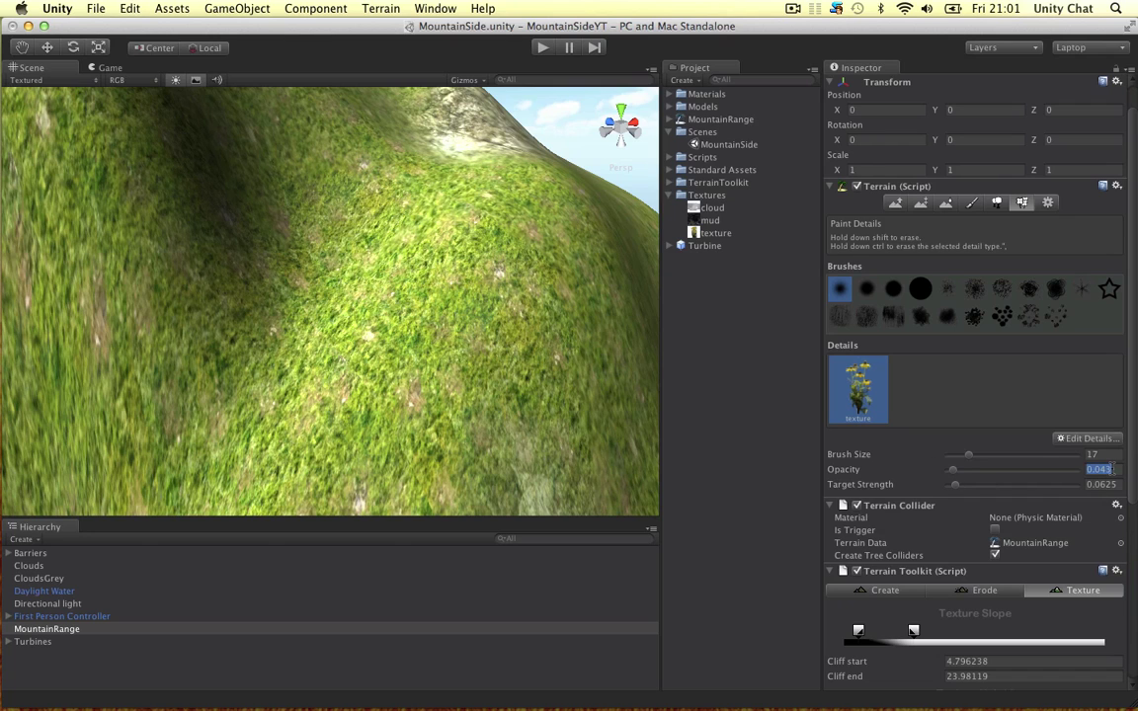
pyautogui.write('0.001')
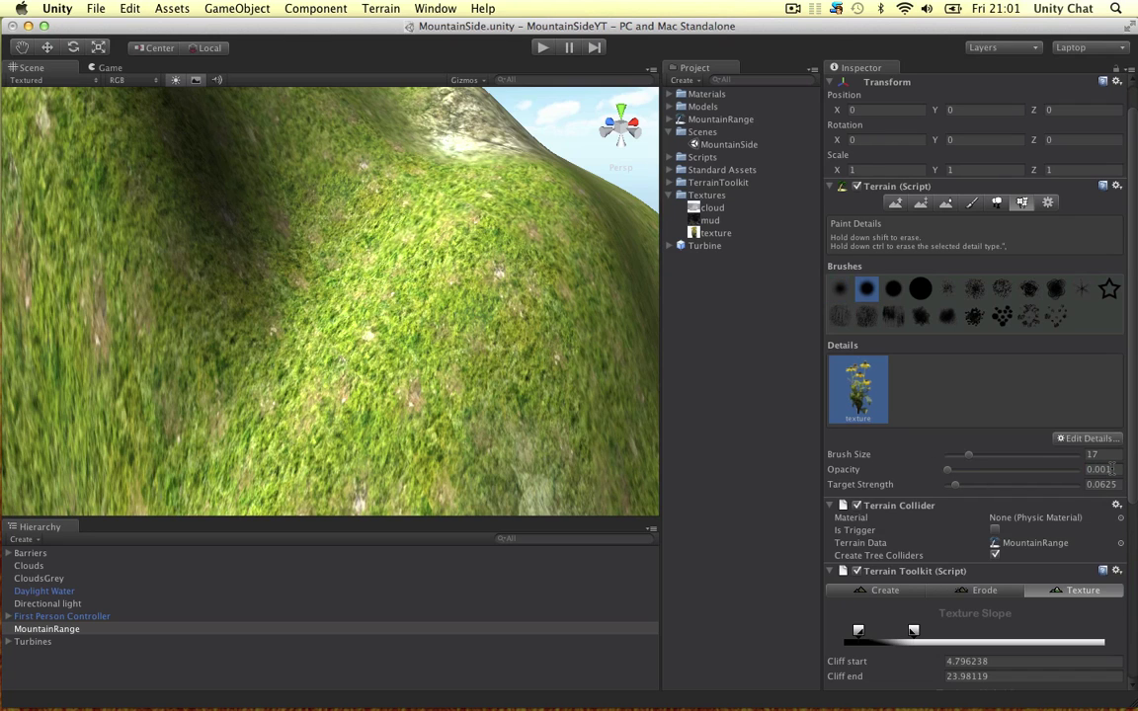
pyautogui.click(342, 289)
pyautogui.click(451, 258)
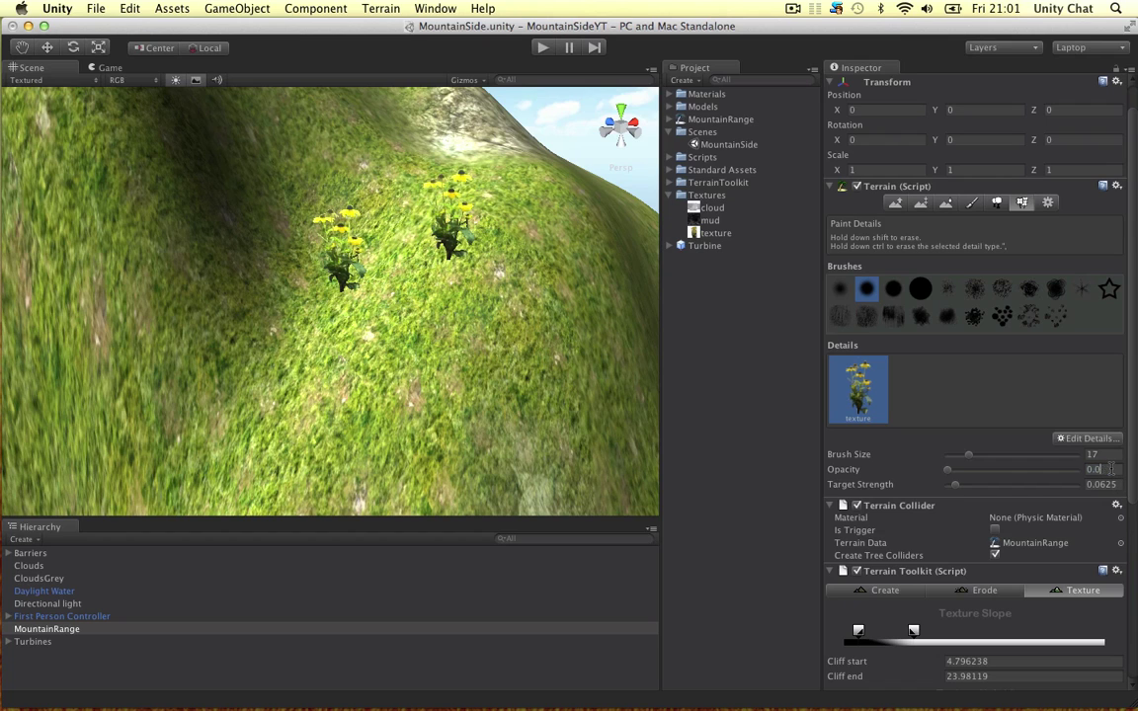
# Step: Raise the brush opacity to 0.01 and paint a denser cluster of flowers across the slope up to the rocky patch
pyautogui.moveTo(436, 267)
pyautogui.mouseDown()
pyautogui.moveTo(368, 293)
pyautogui.moveTo(431, 330)
pyautogui.moveTo(285, 361)
pyautogui.moveTo(369, 392)
pyautogui.moveTo(484, 327)
pyautogui.moveTo(504, 220)
pyautogui.moveTo(523, 185)
pyautogui.mouseUp()
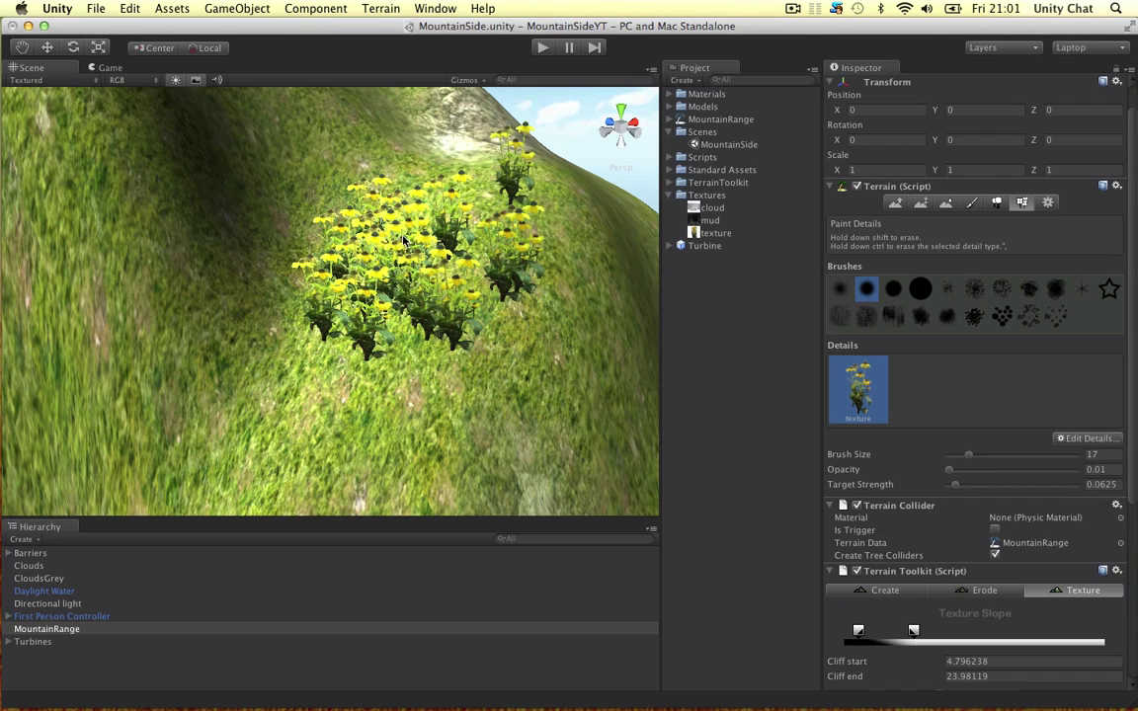
pyautogui.scroll(-3, 427, 241)
pyautogui.moveTo(445, 241); pyautogui.dragTo(437, 260)
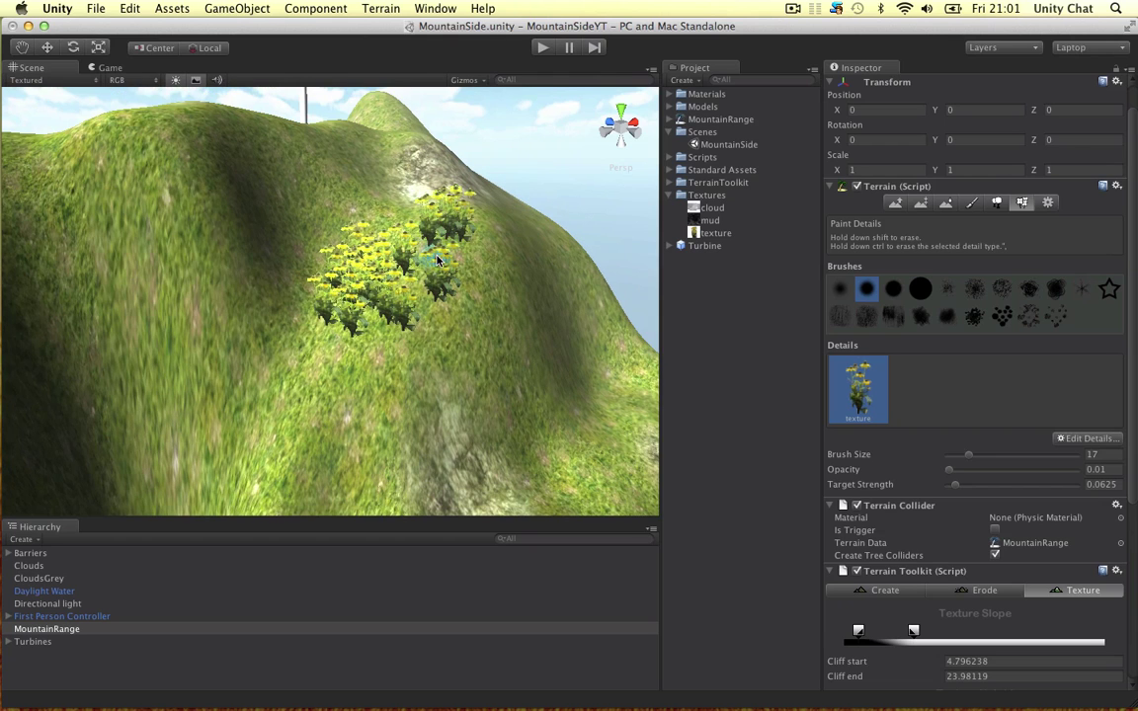
# Step: Set the brush size to 44 and opacity to 0.439, and erase flowers along the right side of the cluster
pyautogui.moveTo(1008, 469); pyautogui.dragTo(1002, 469)
pyautogui.click(1003, 454)
pyautogui.click(1005, 469)
pyautogui.keyDown('shift'); pyautogui.moveTo(441, 215); pyautogui.dragTo(439, 295); pyautogui.keyUp('shift')
pyautogui.scroll(3, 464, 274)
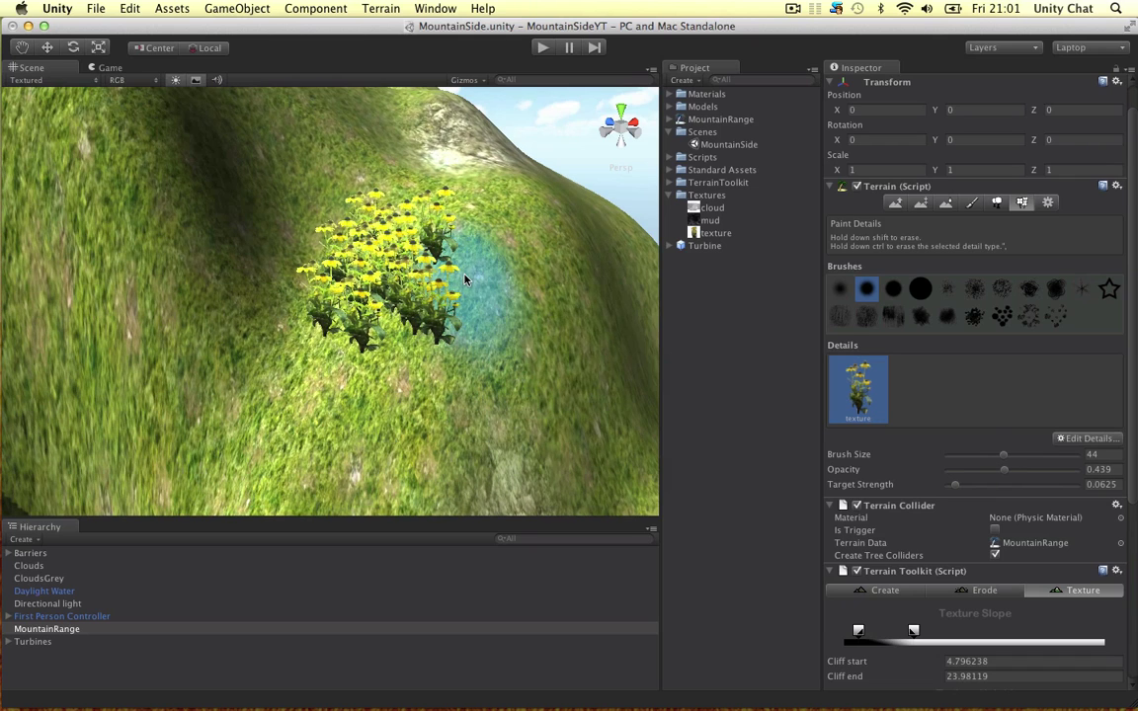
# Step: Set the brush size to 8 and opacity to 0.018, and paint more flowers along the cluster's right edge
pyautogui.click(956, 471)
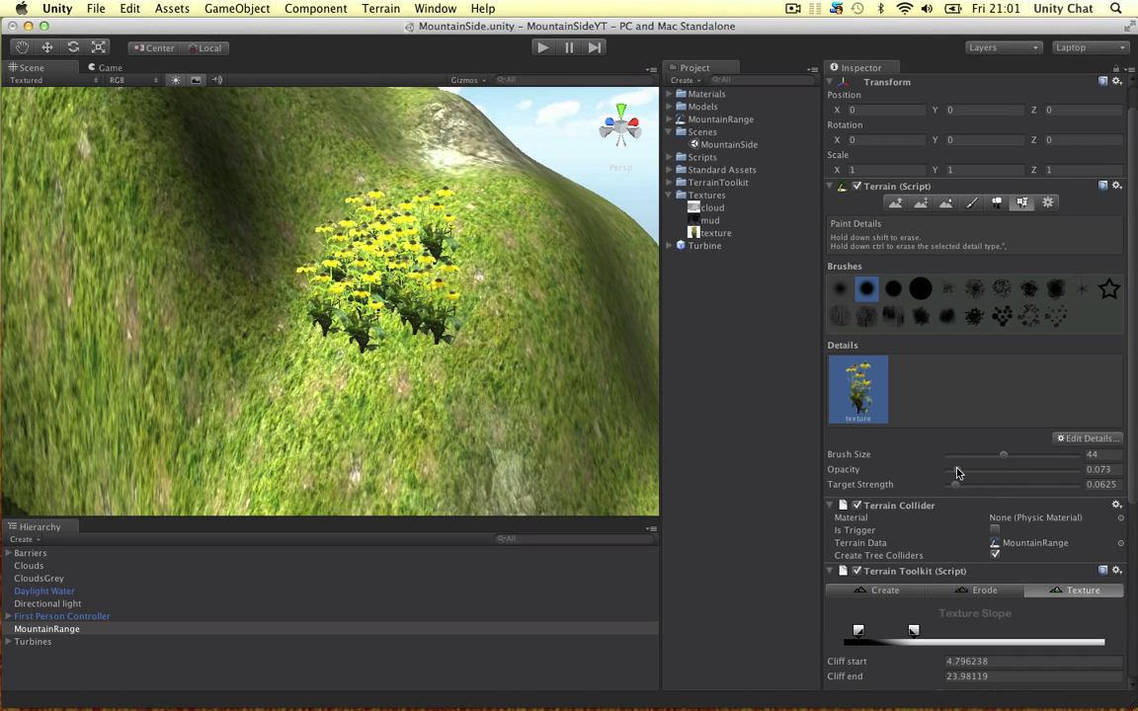
pyautogui.click(950, 470)
pyautogui.moveTo(968, 455); pyautogui.dragTo(956, 455)
pyautogui.moveTo(409, 227); pyautogui.dragTo(472, 255)
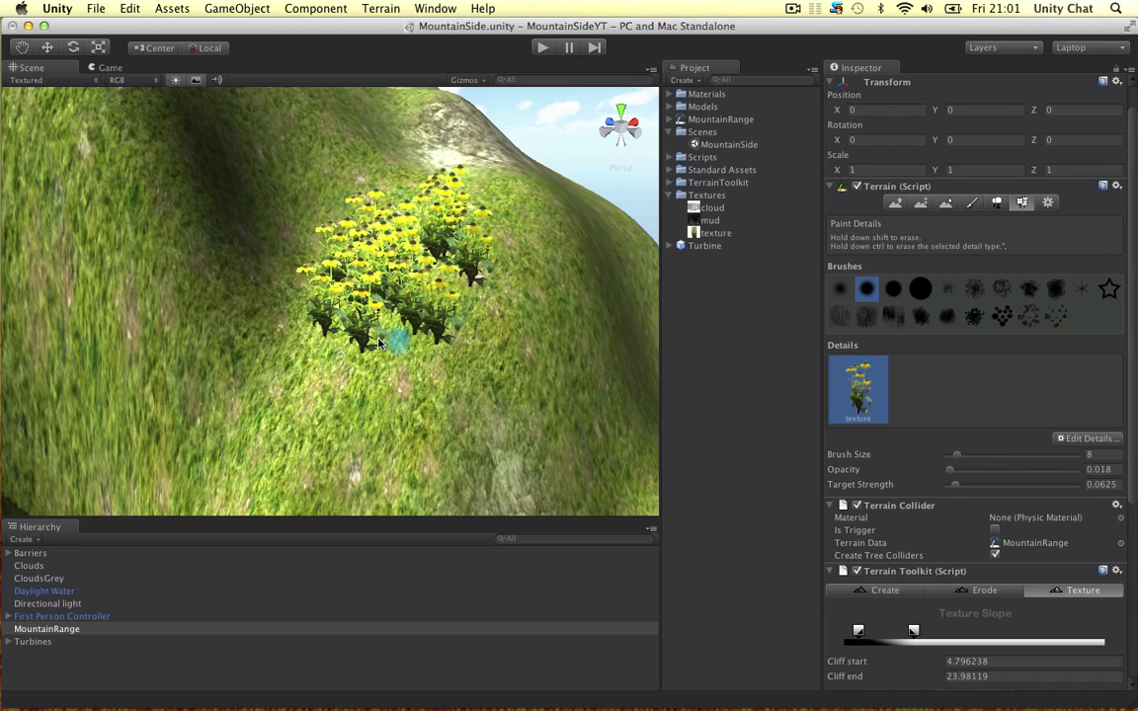
# Step: Test the scene in Play mode by walking up to the flower cluster, and stop playing
pyautogui.click(540, 49)
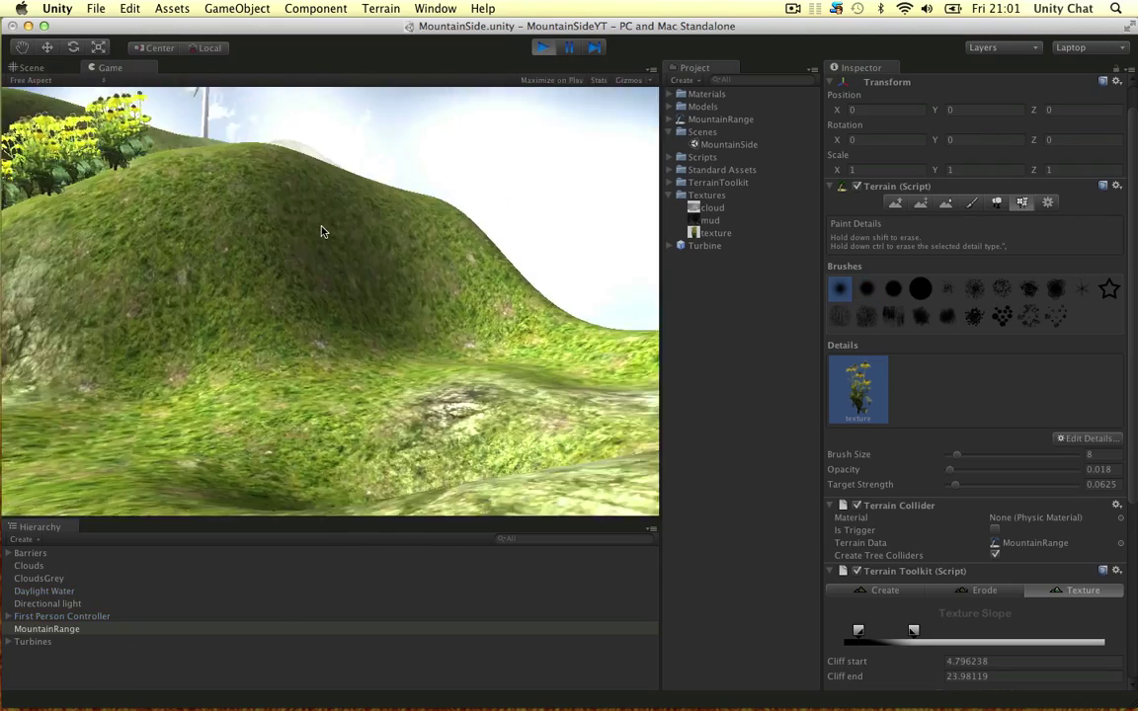
pyautogui.press('w')
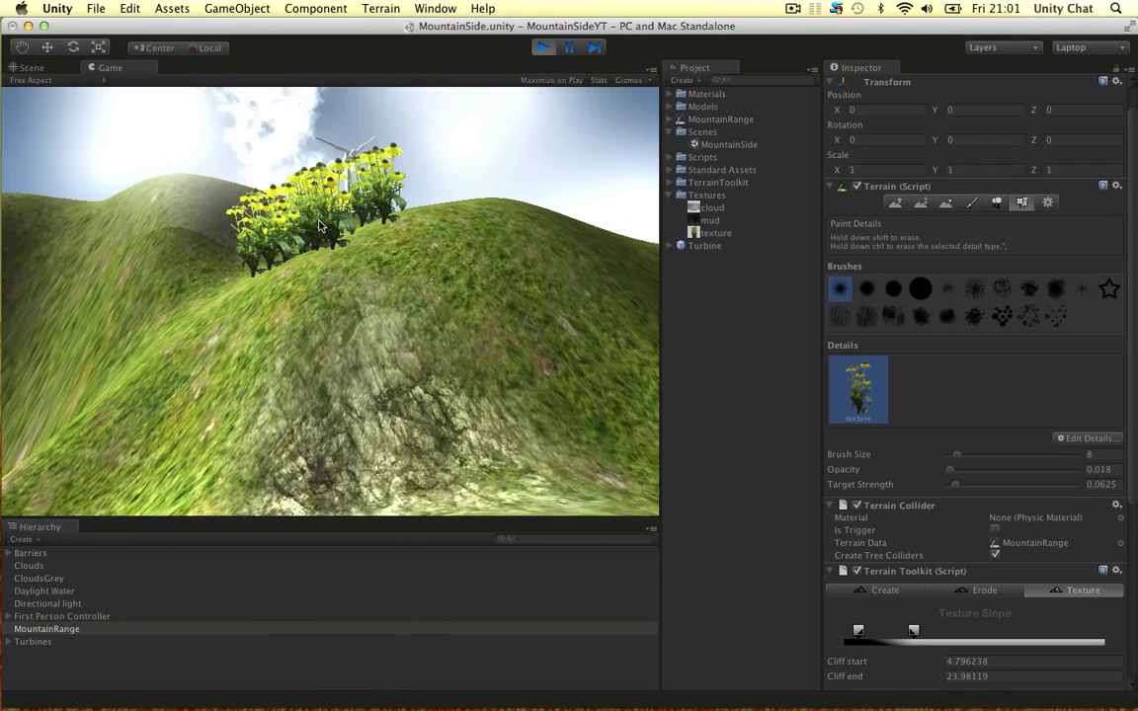
pyautogui.press('w')
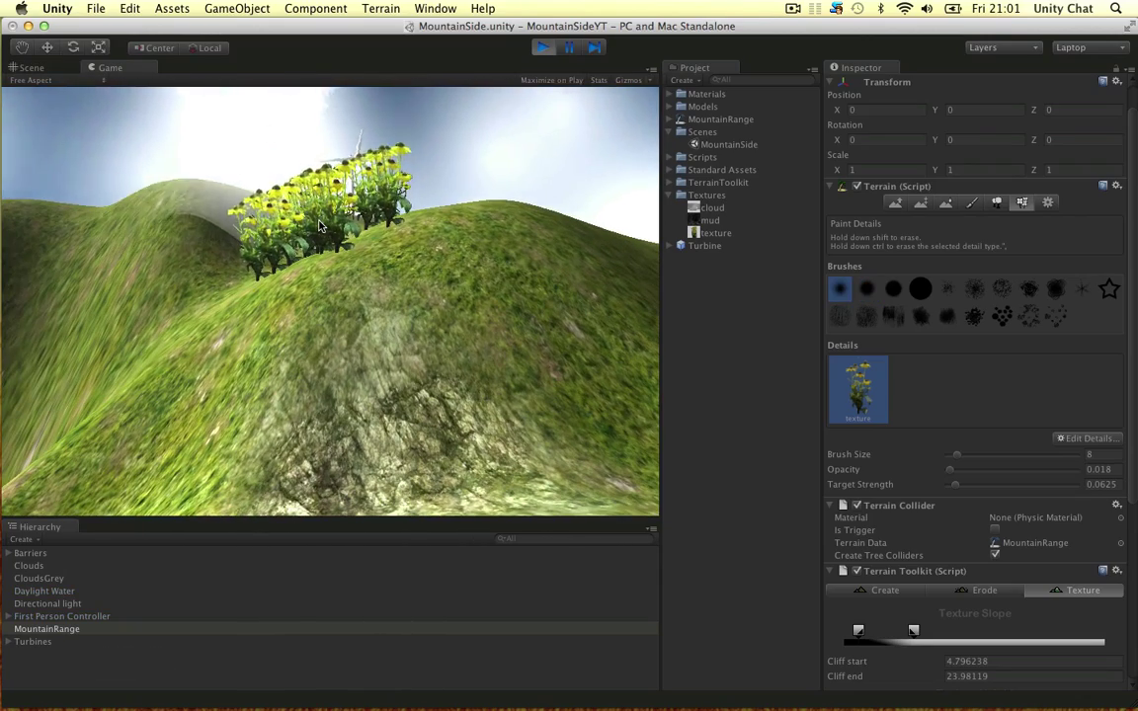
pyautogui.press('w')
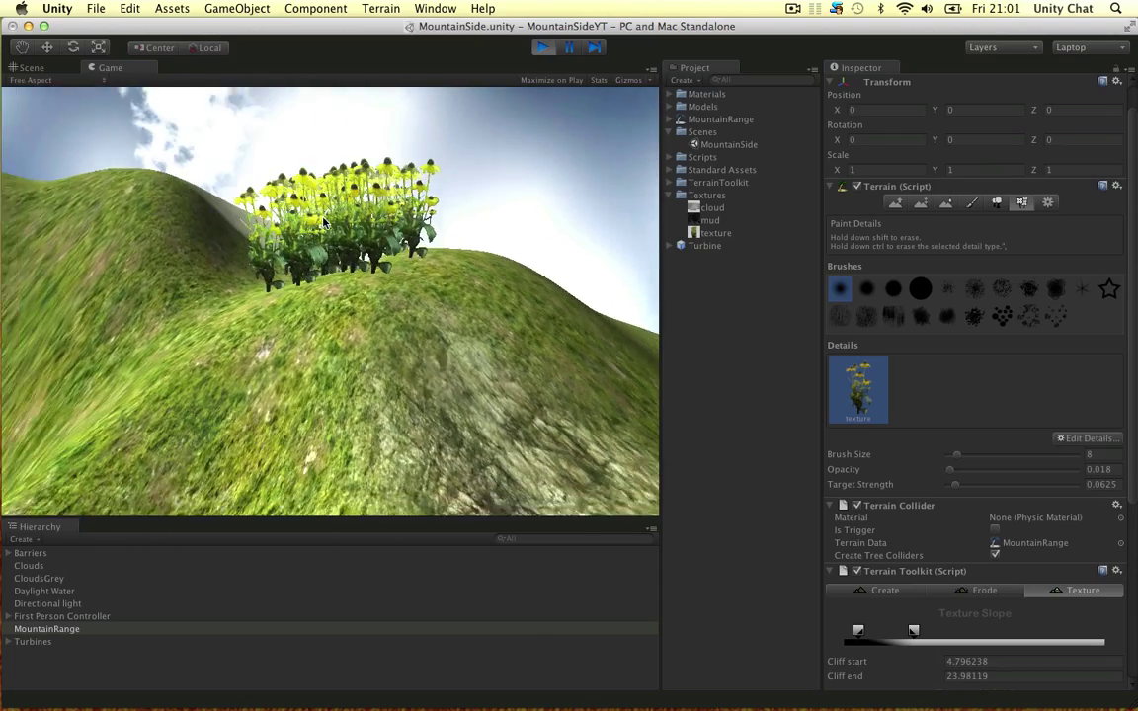
pyautogui.press('w')
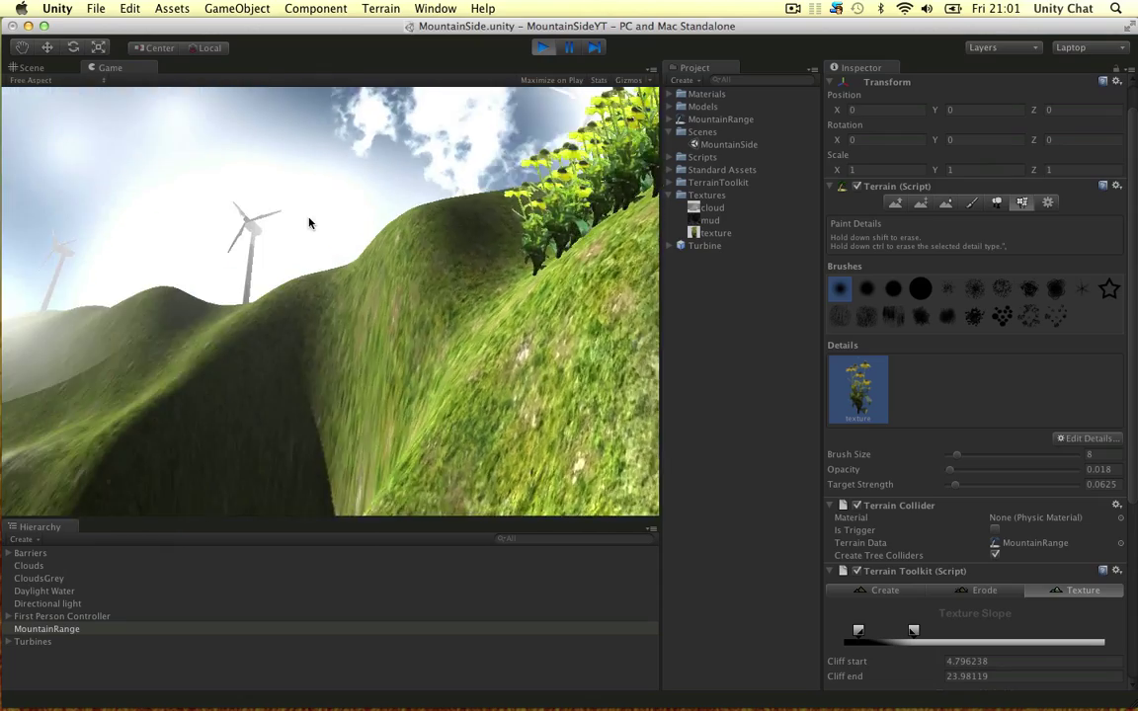
pyautogui.press('d')
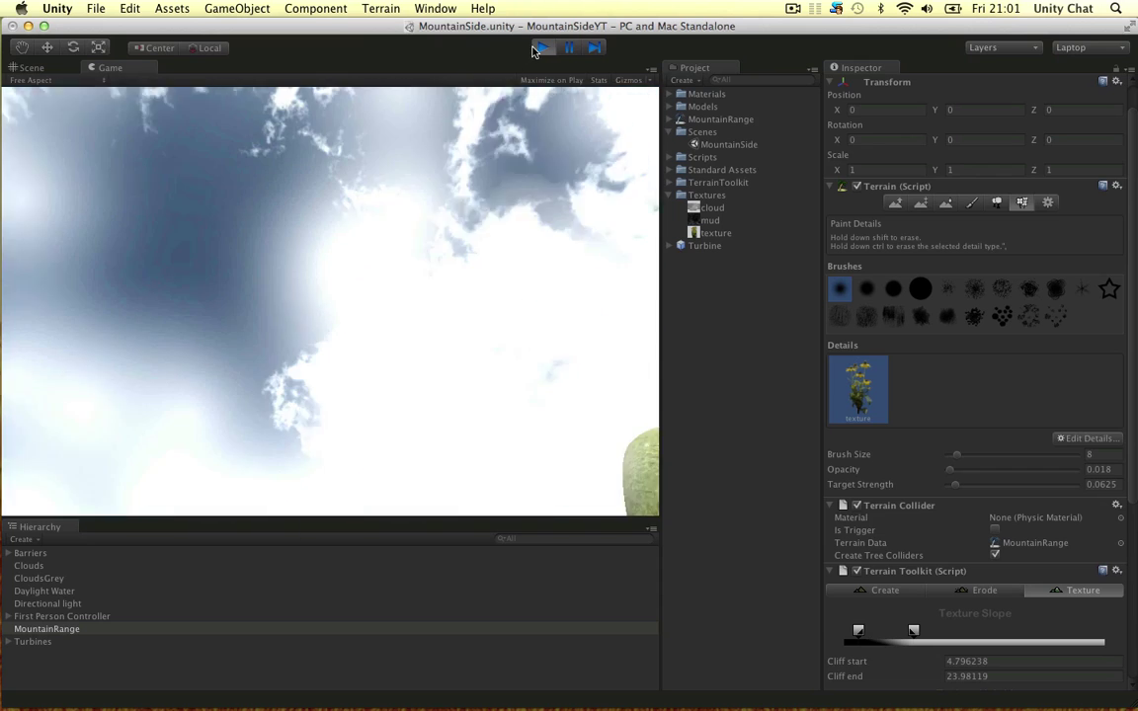
pyautogui.click(535, 47)
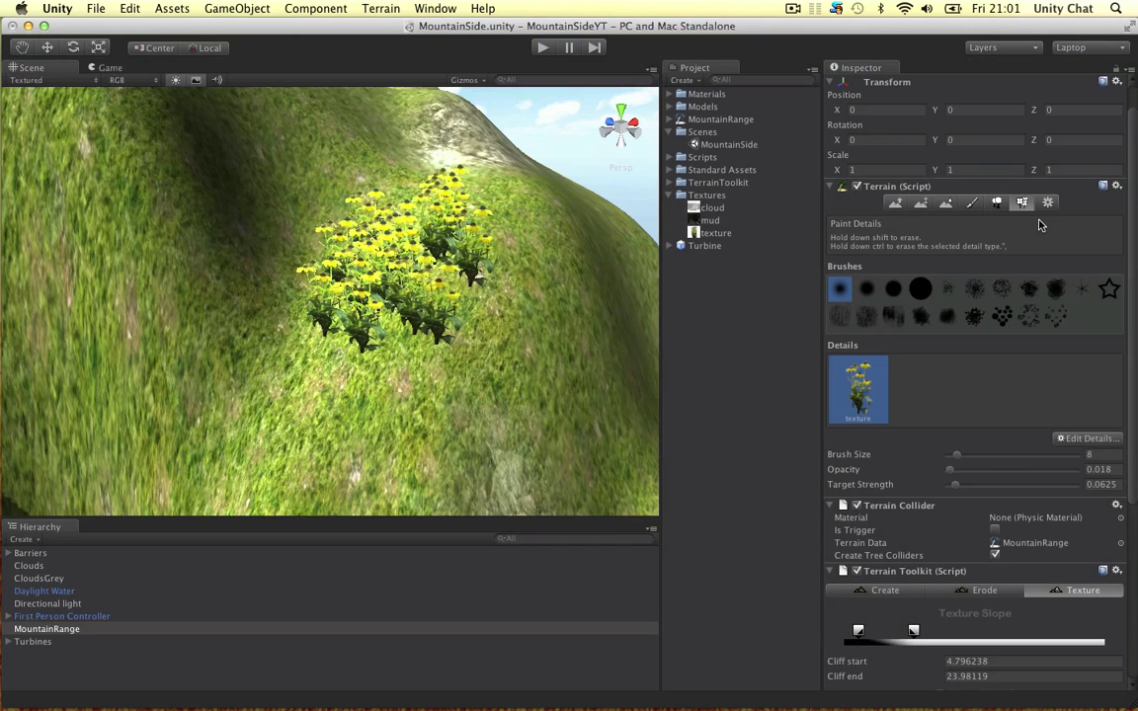
# Step: Set the terrain's grass tint to a pale yellow with RGB 211, 211, 175 and alpha 44
pyautogui.click(1048, 202)
pyautogui.scroll(-1, 908, 385)
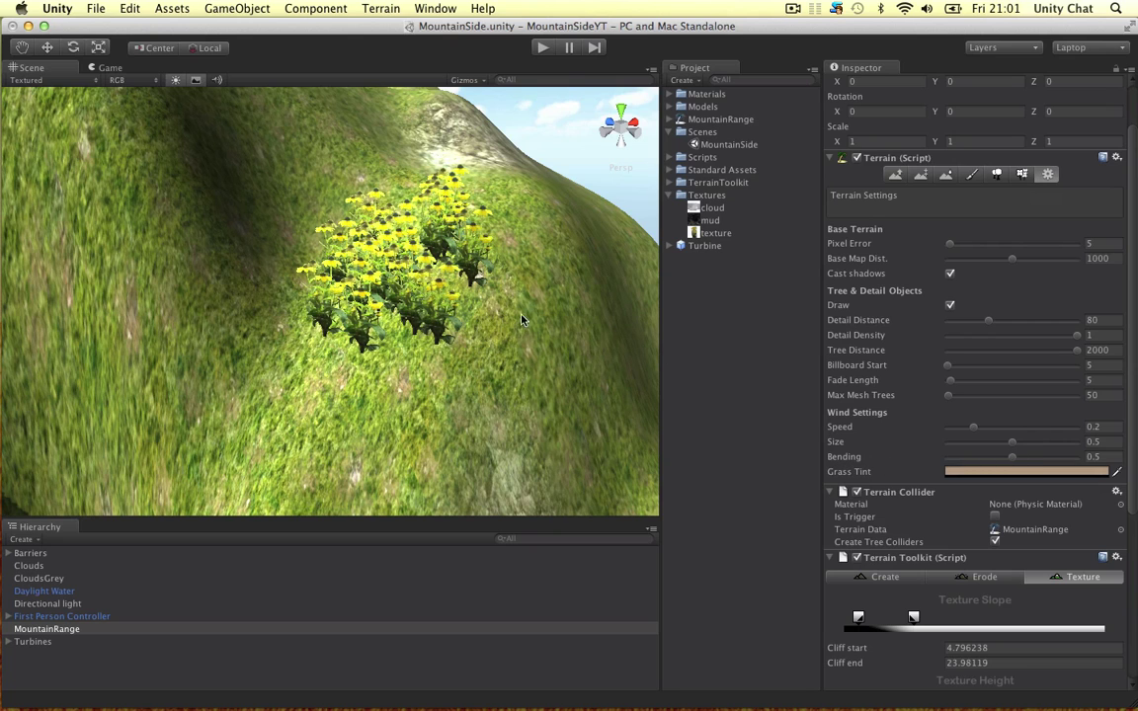
pyautogui.scroll(2, 582, 385)
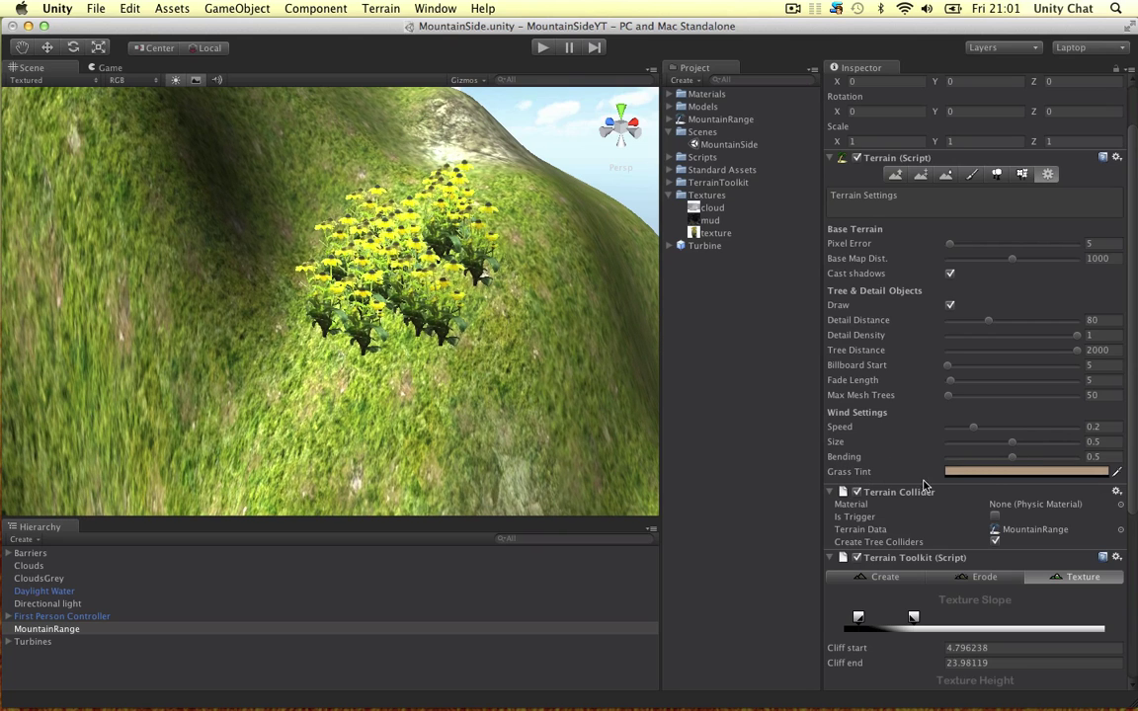
pyautogui.click(989, 472)
pyautogui.moveTo(861, 332); pyautogui.dragTo(847, 228)
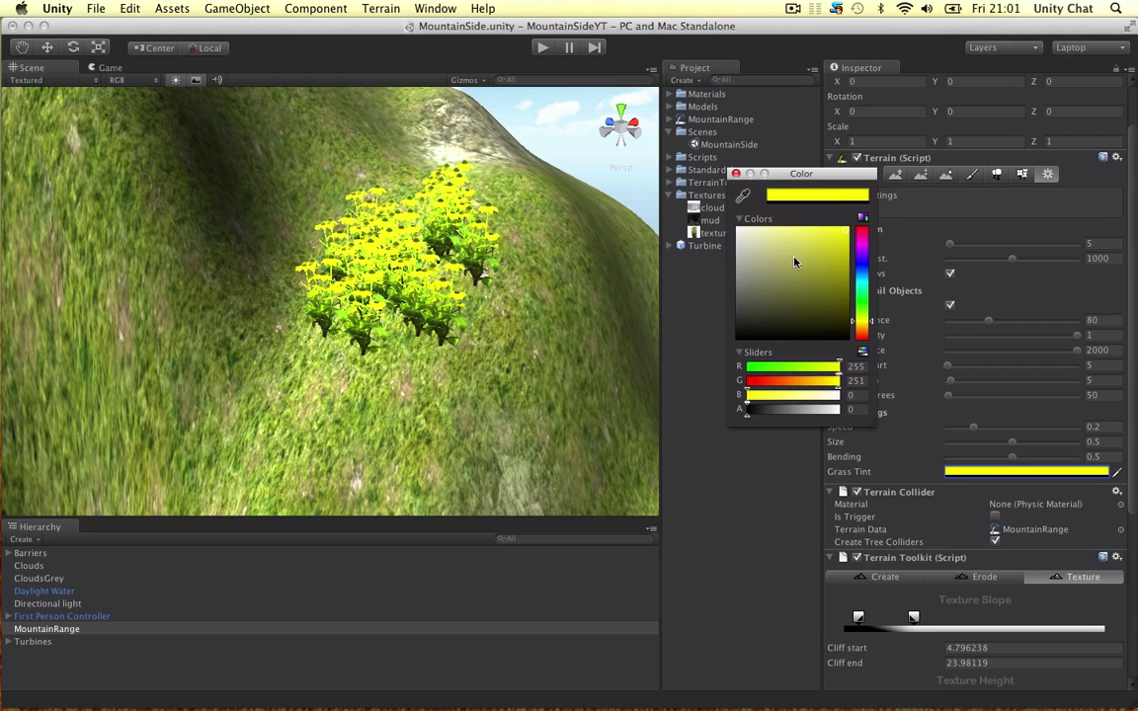
pyautogui.moveTo(787, 415); pyautogui.dragTo(762, 410)
pyautogui.moveTo(780, 277); pyautogui.dragTo(758, 252)
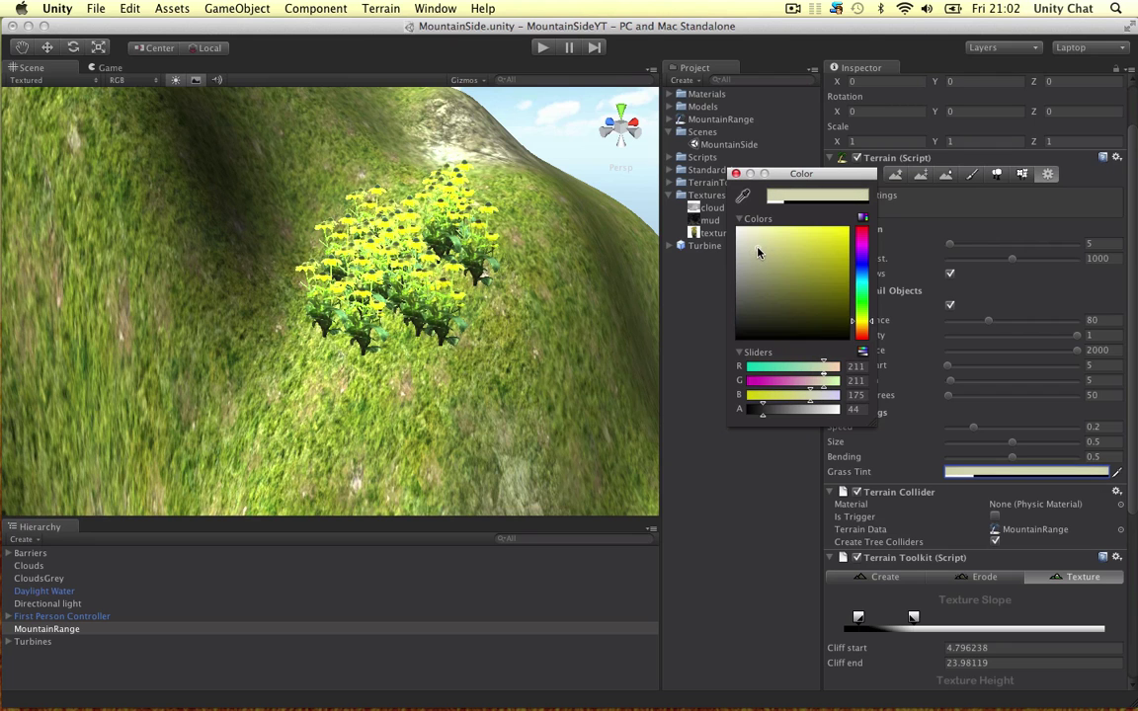
pyautogui.click(736, 174)
# Step: Preview the tinted flowers in Play mode, stop playing, and undo the grass tint change
pyautogui.click(545, 47)
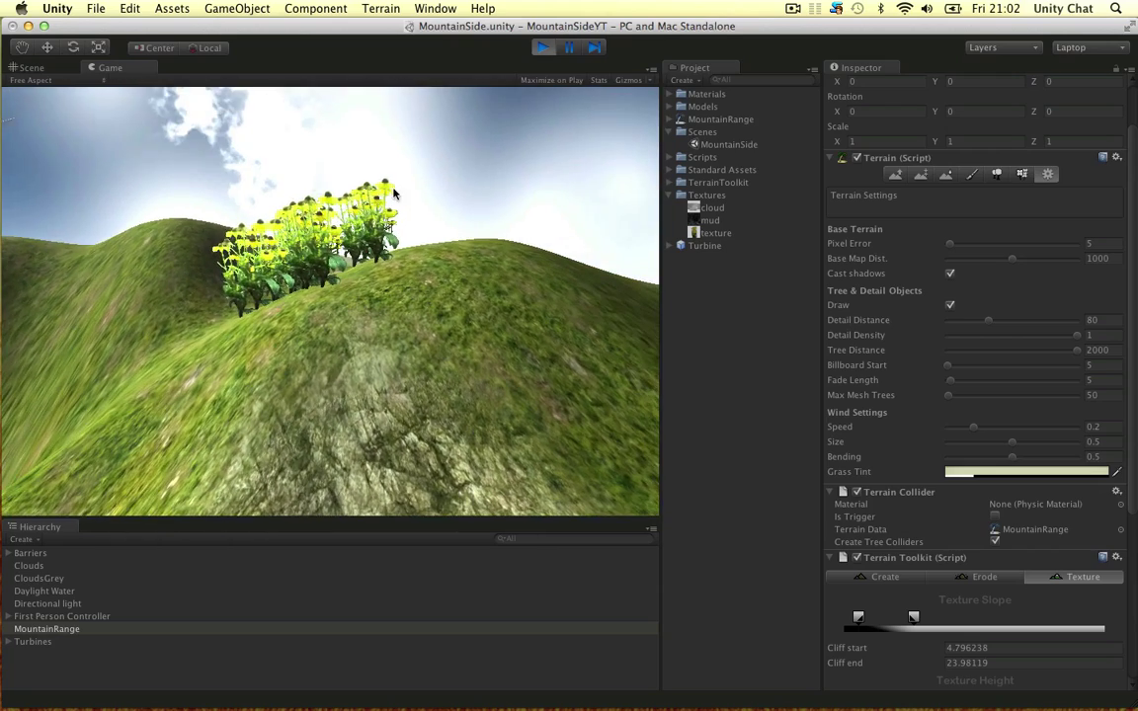
pyautogui.press('super+p')
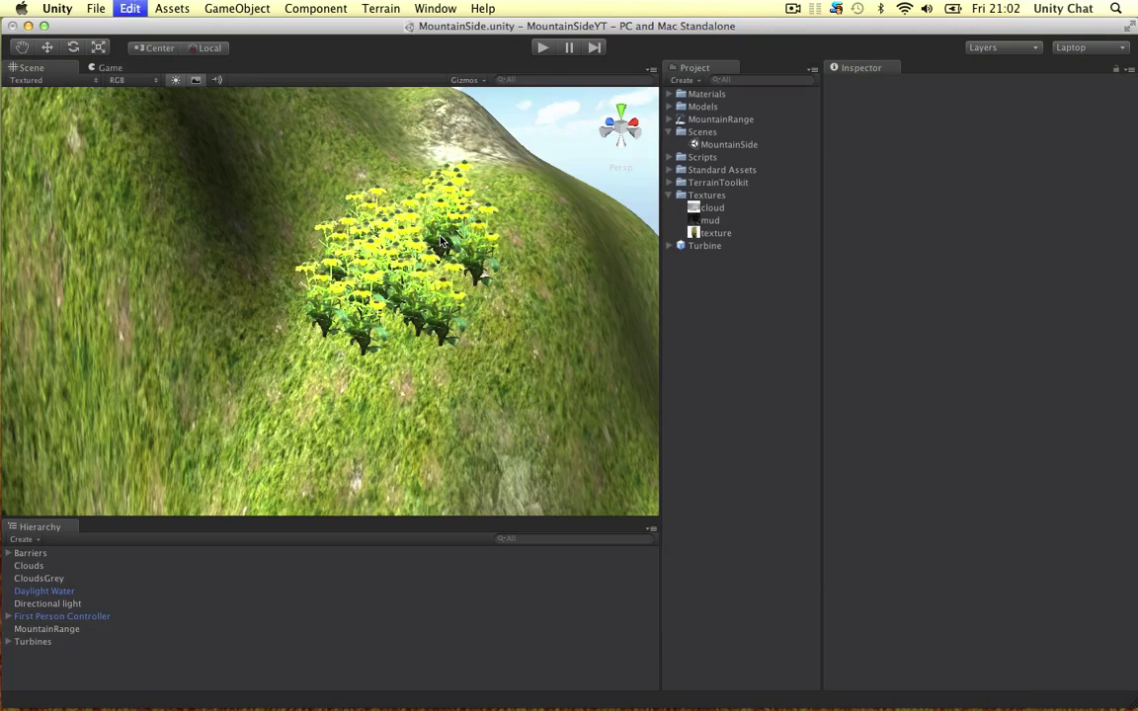
pyautogui.click(441, 241)
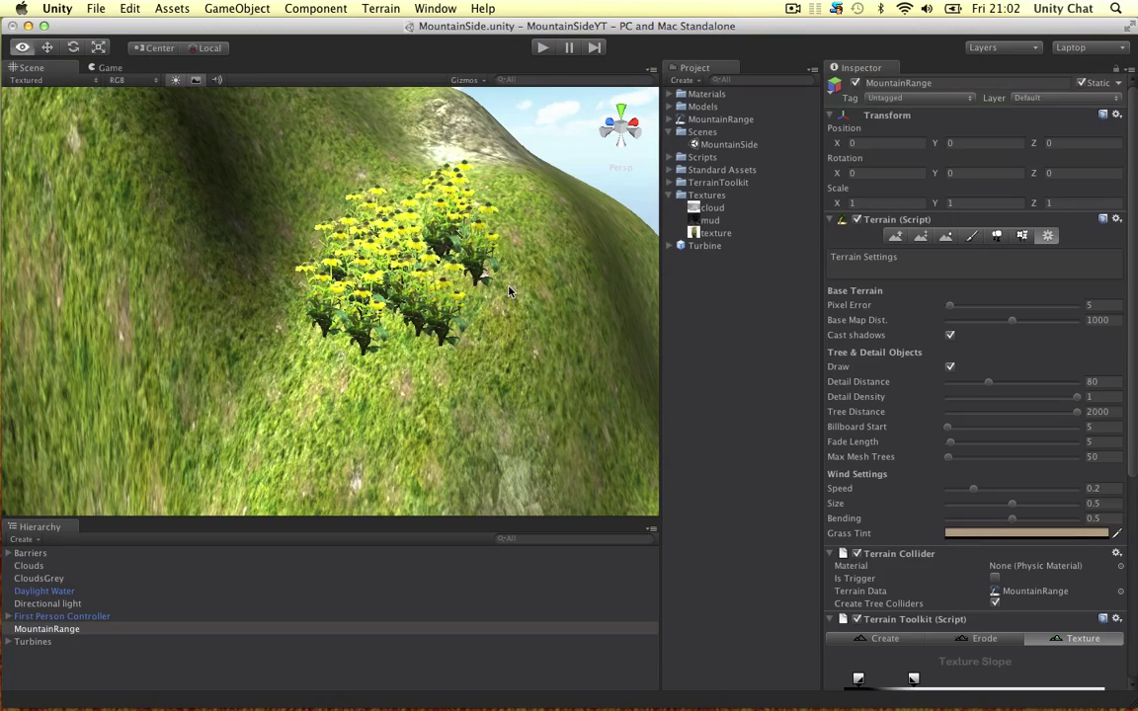
# Step: Set the tree brush size to 5.8 and place three palm trees in and beside the flower cluster
pyautogui.keyDown('alt'); pyautogui.moveTo(400, 220); pyautogui.dragTo(431, 317); pyautogui.keyUp('alt')
pyautogui.keyDown('alt'); pyautogui.scroll(5, 302, 270); pyautogui.keyUp('alt')
pyautogui.keyDown('alt'); pyautogui.moveTo(302, 286); pyautogui.dragTo(378, 308); pyautogui.keyUp('alt')
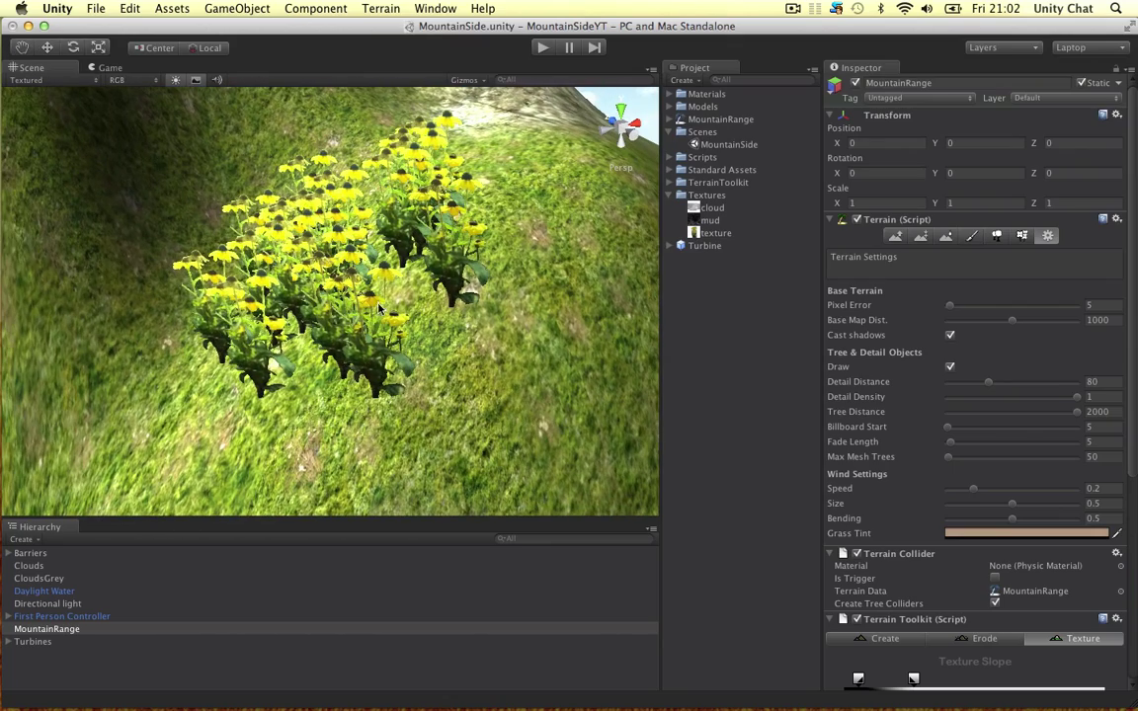
pyautogui.scroll(-8, 504, 302)
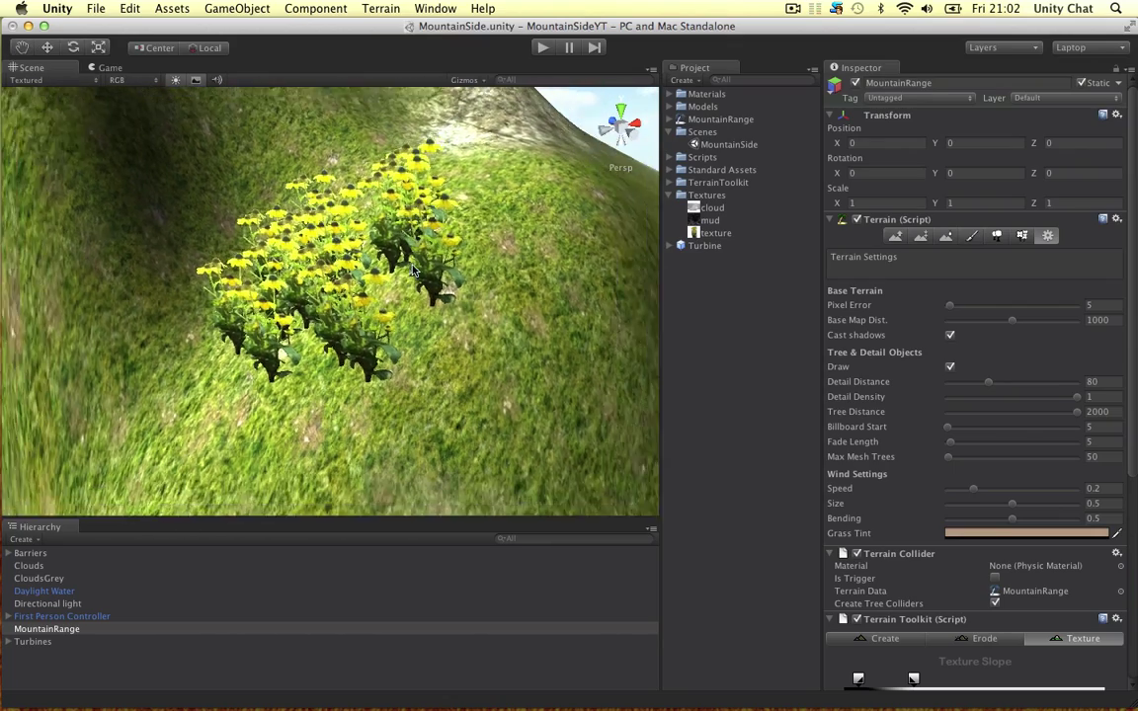
pyautogui.scroll(3, 341, 275)
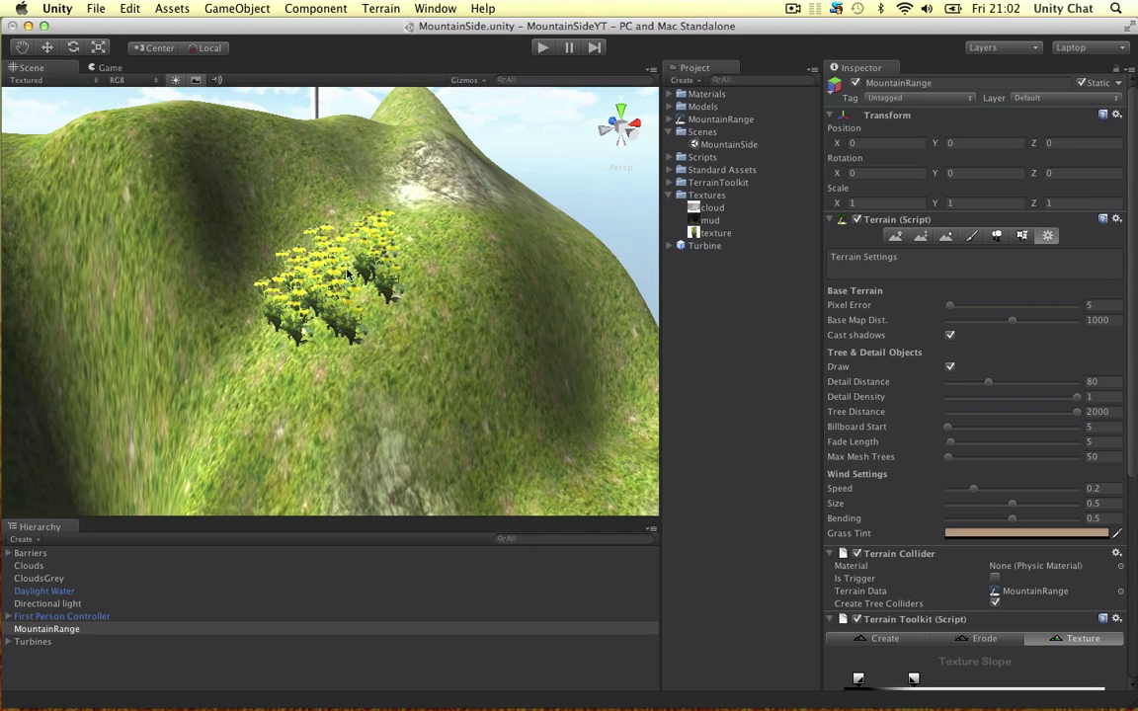
pyautogui.click(994, 236)
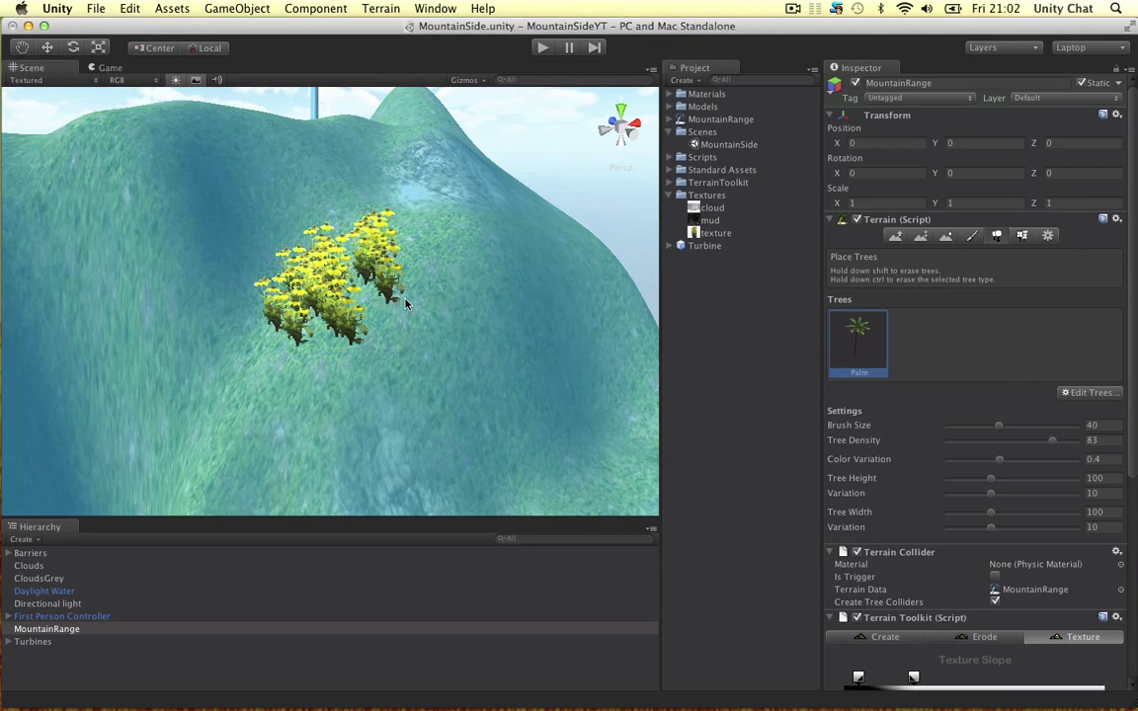
pyautogui.moveTo(998, 426); pyautogui.dragTo(954, 429)
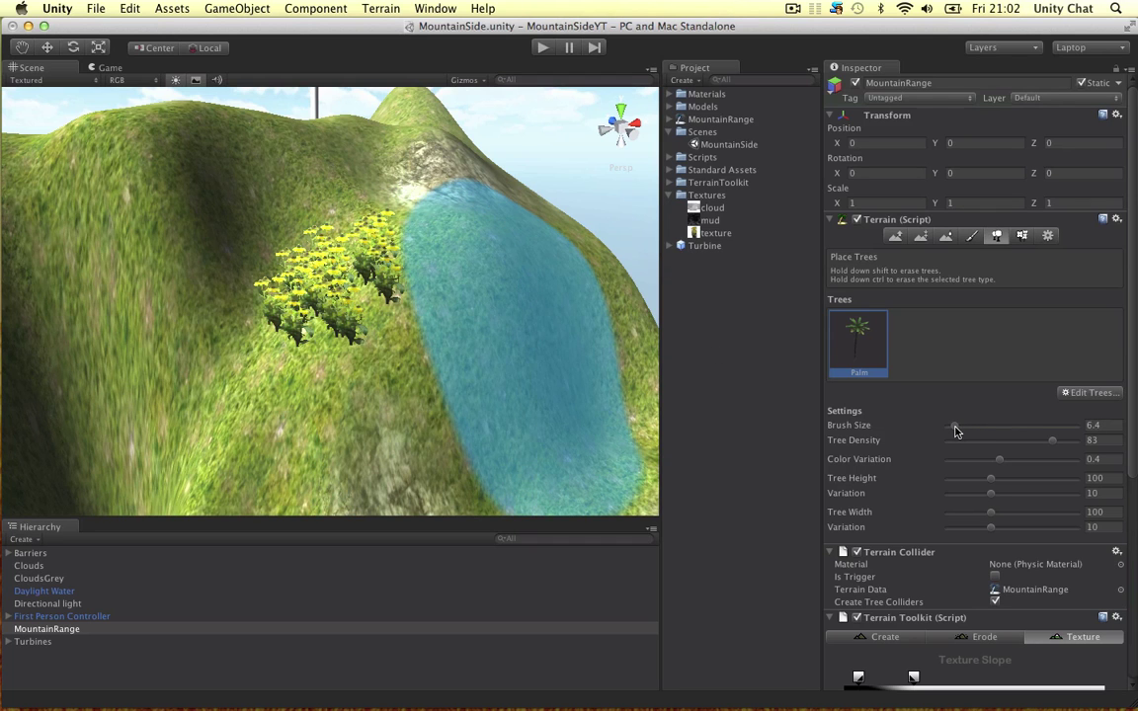
pyautogui.click(345, 277)
pyautogui.click(422, 299)
pyautogui.click(312, 318)
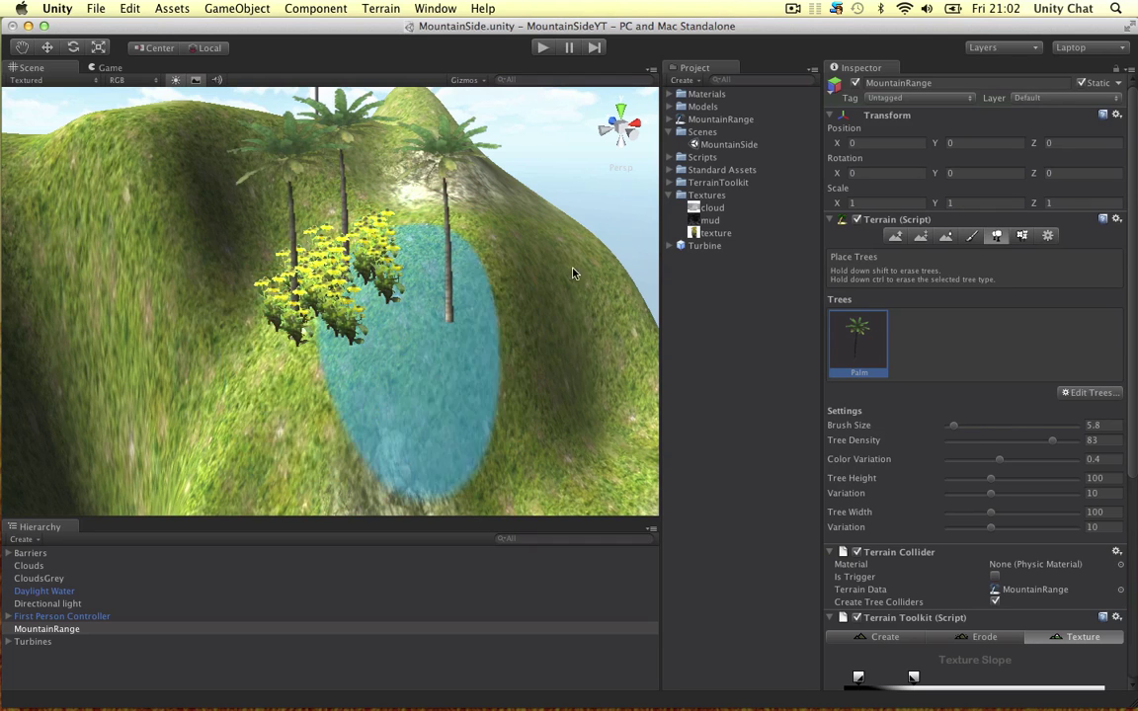
pyautogui.scroll(10, 573, 273)
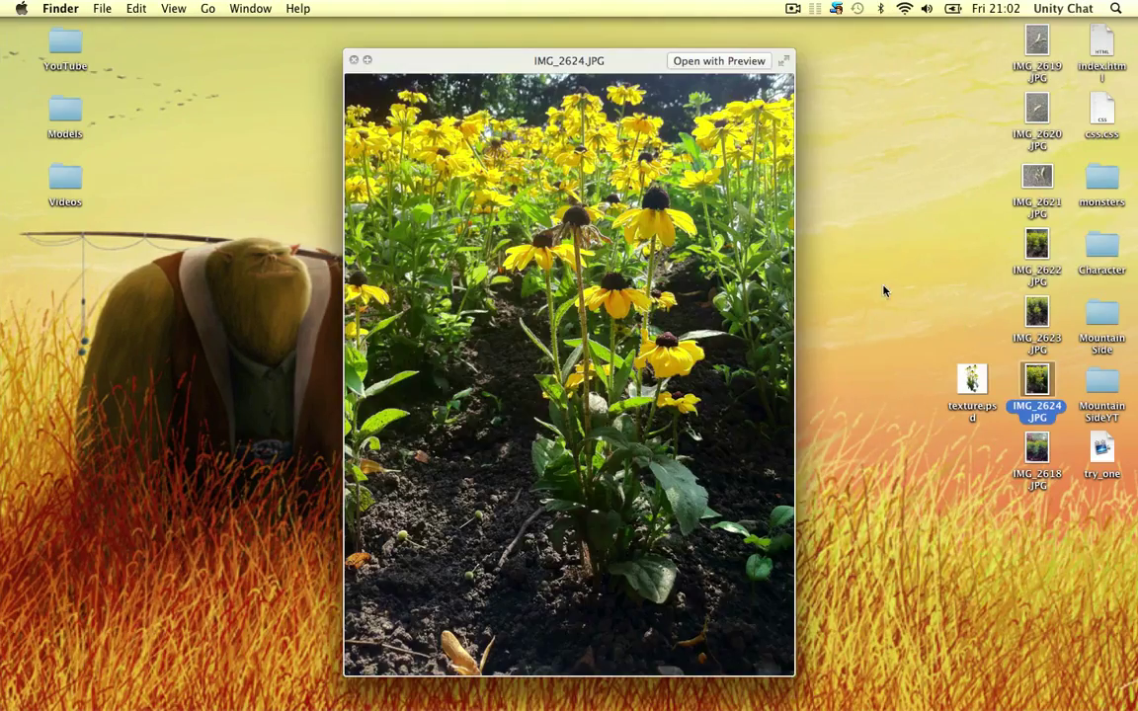
# Step: Switch to Finder and preview the flower photos IMG_2622, IMG_2623, IMG_2624 and IMG_2618, examining the plants and surrounding soil
pyautogui.press('space')
pyautogui.click(1037, 247)
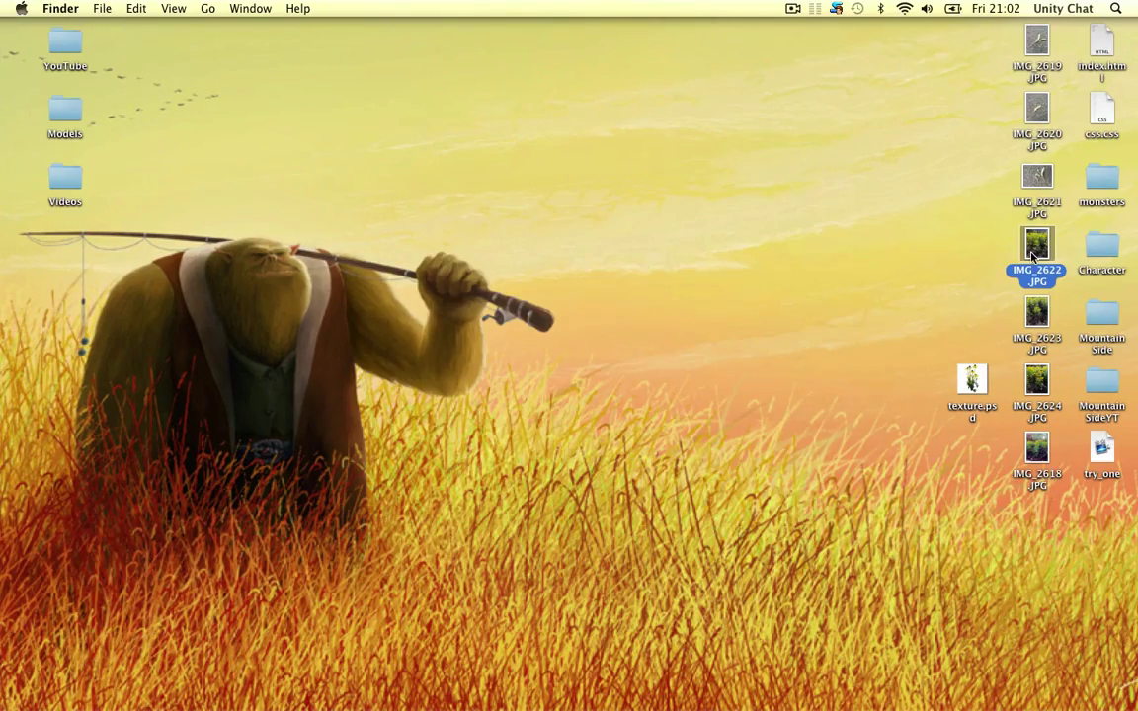
pyautogui.press('space')
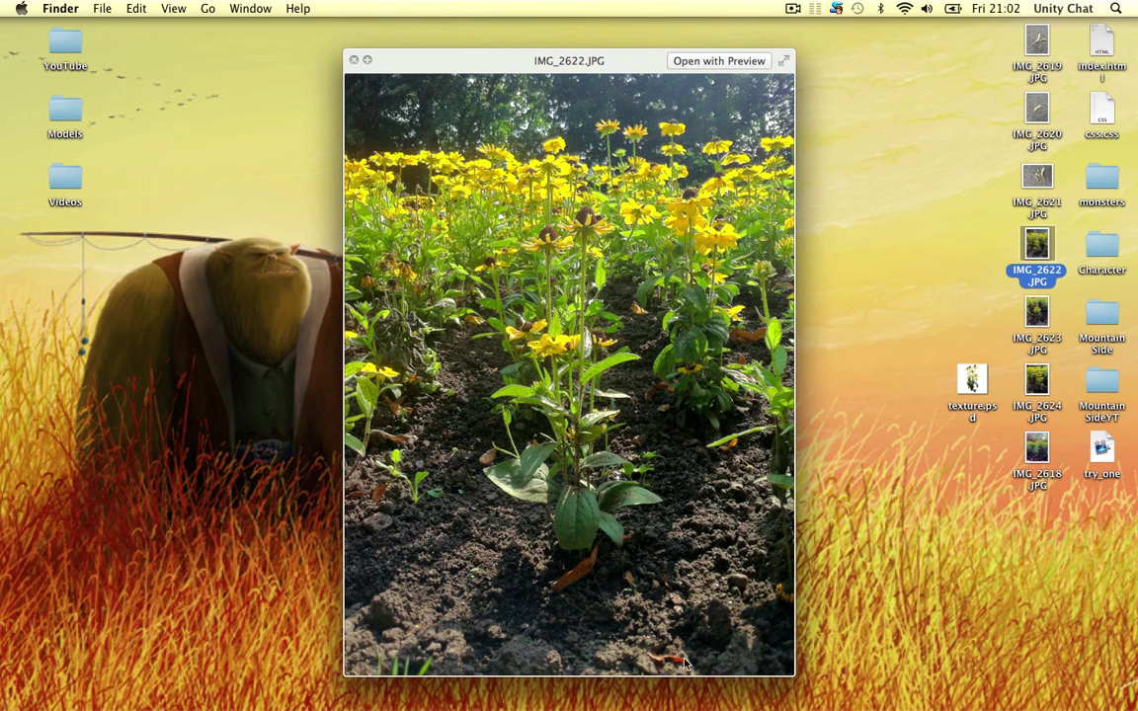
pyautogui.click(1027, 328)
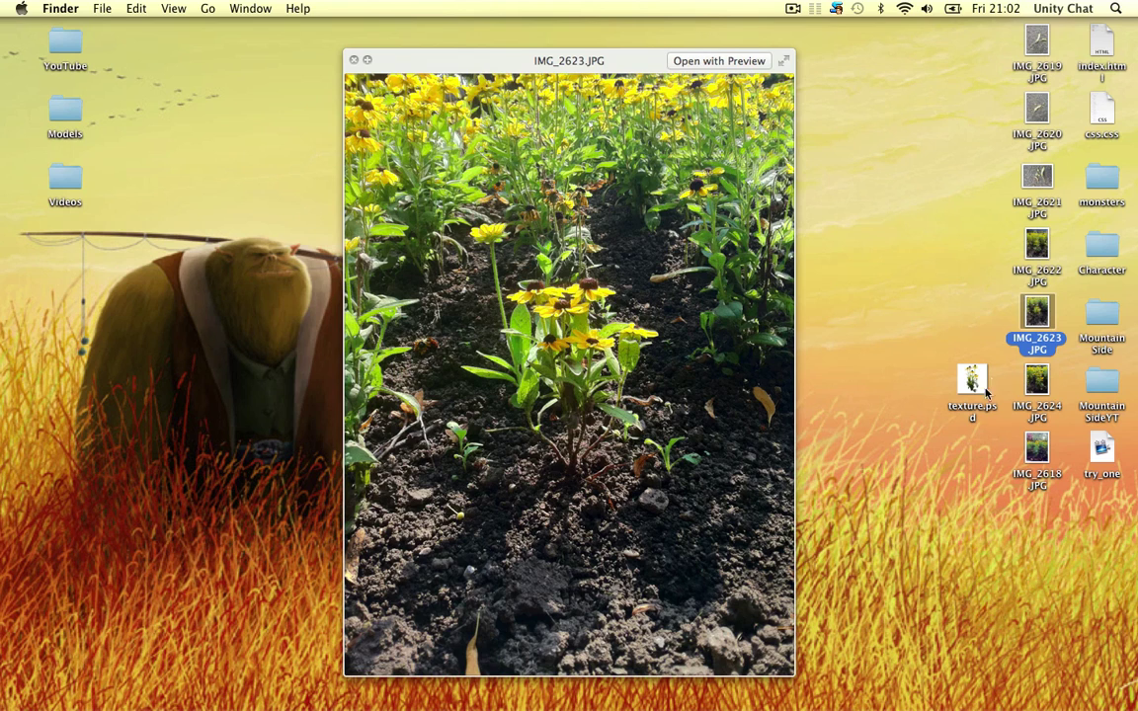
pyautogui.click(1037, 378)
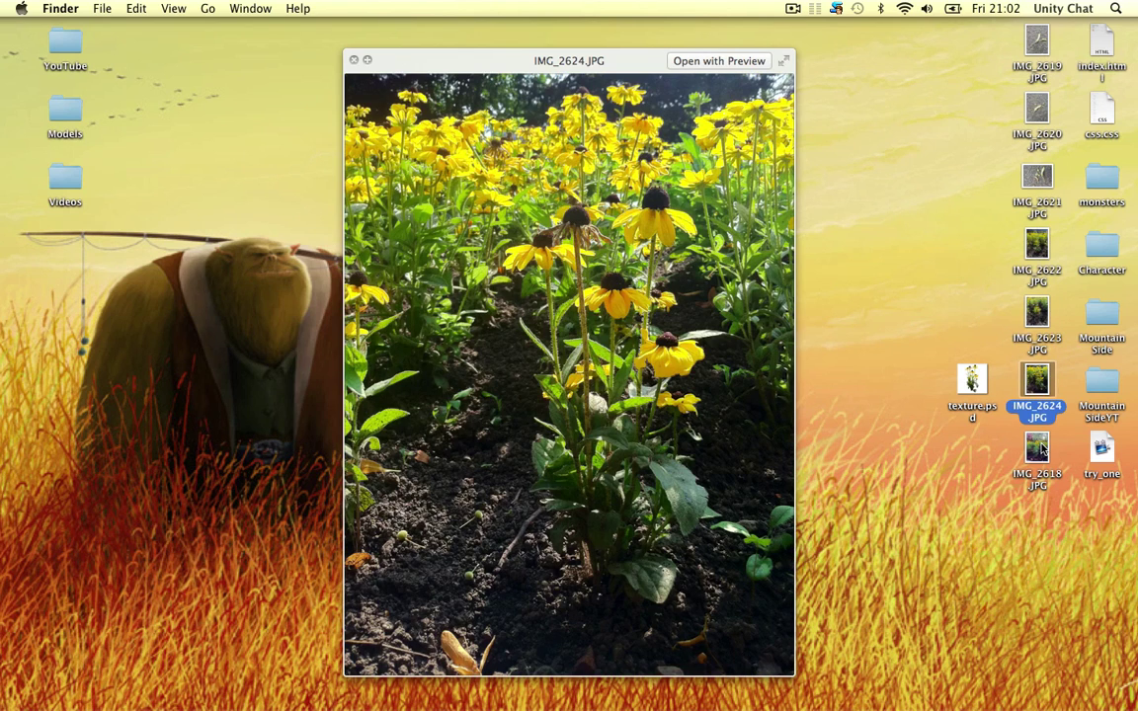
pyautogui.click(1035, 449)
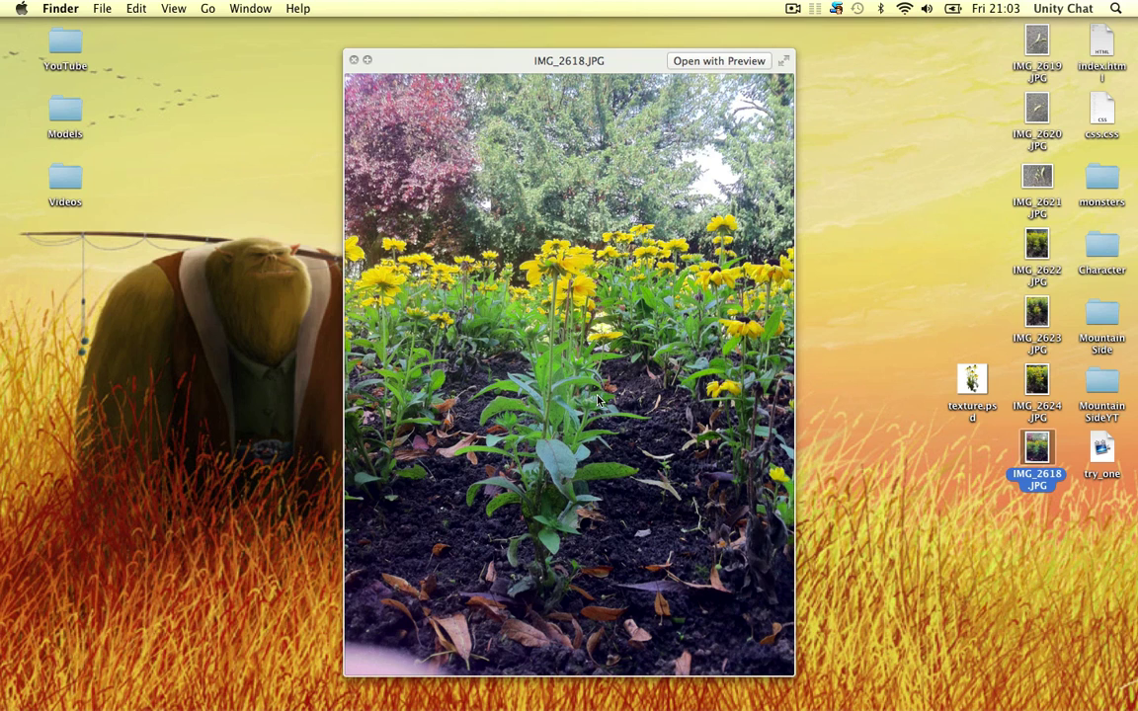
pyautogui.click(1042, 373)
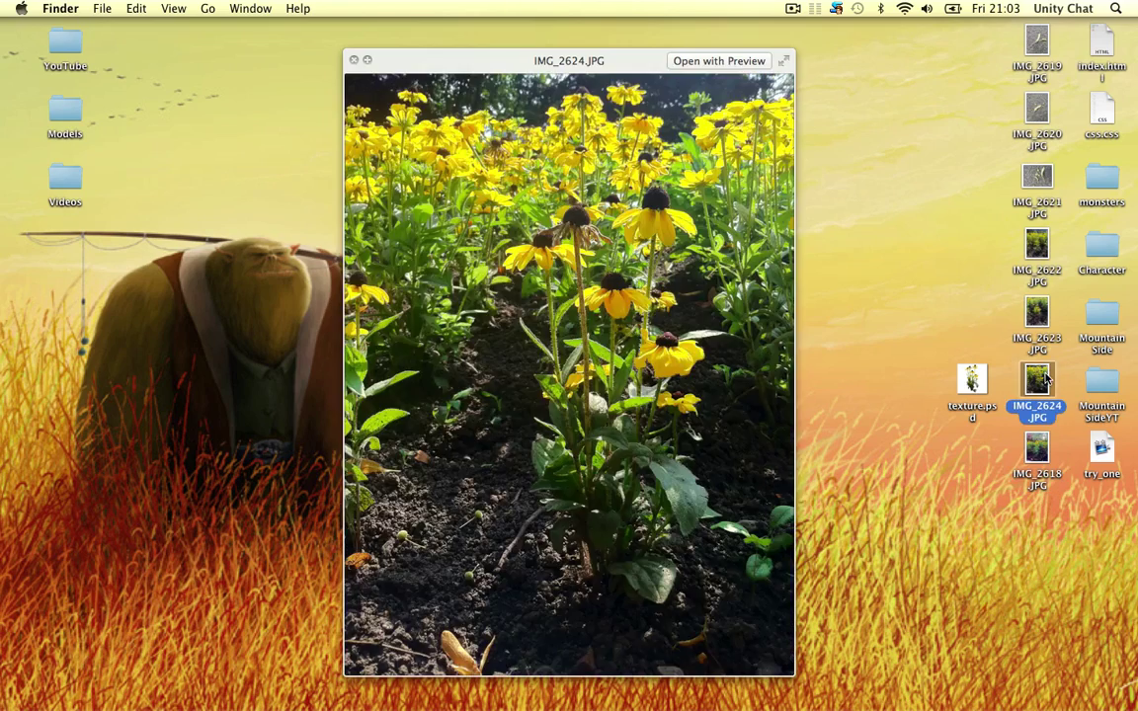
pyautogui.click(1051, 290)
pyautogui.click(1037, 308)
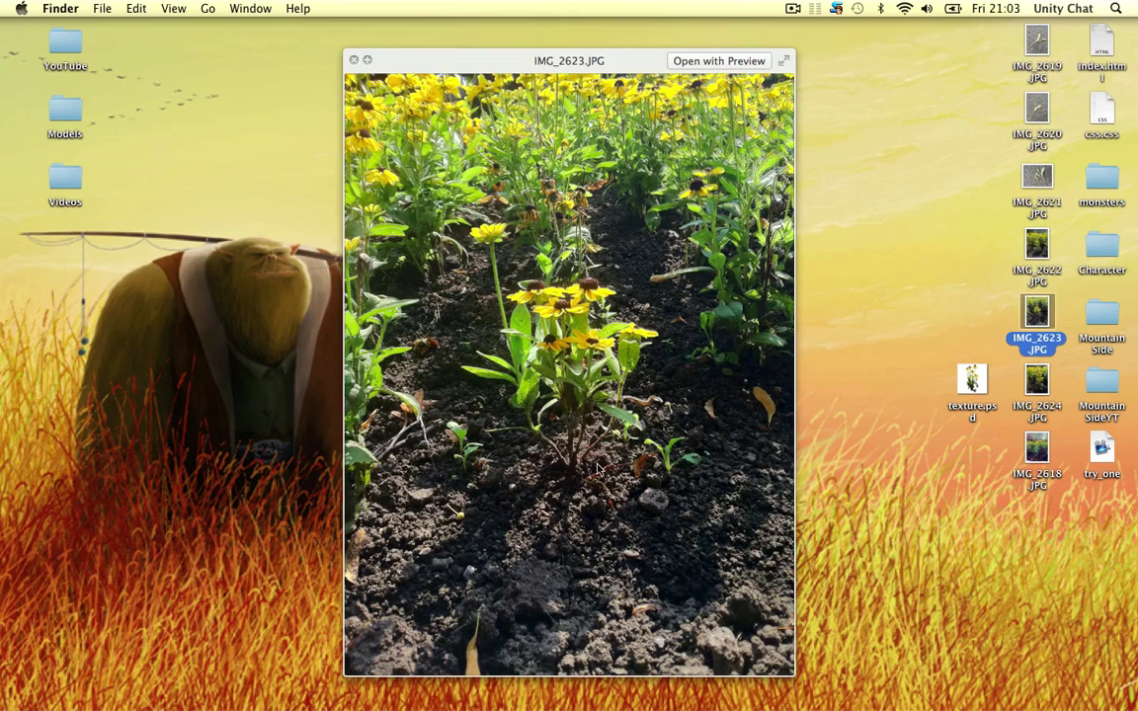
# Step: Switch to Unity and add the mud texture to the terrain's paint textures with a tile size of 3 by 3
pyautogui.hotkey('ctrl', 'Left')
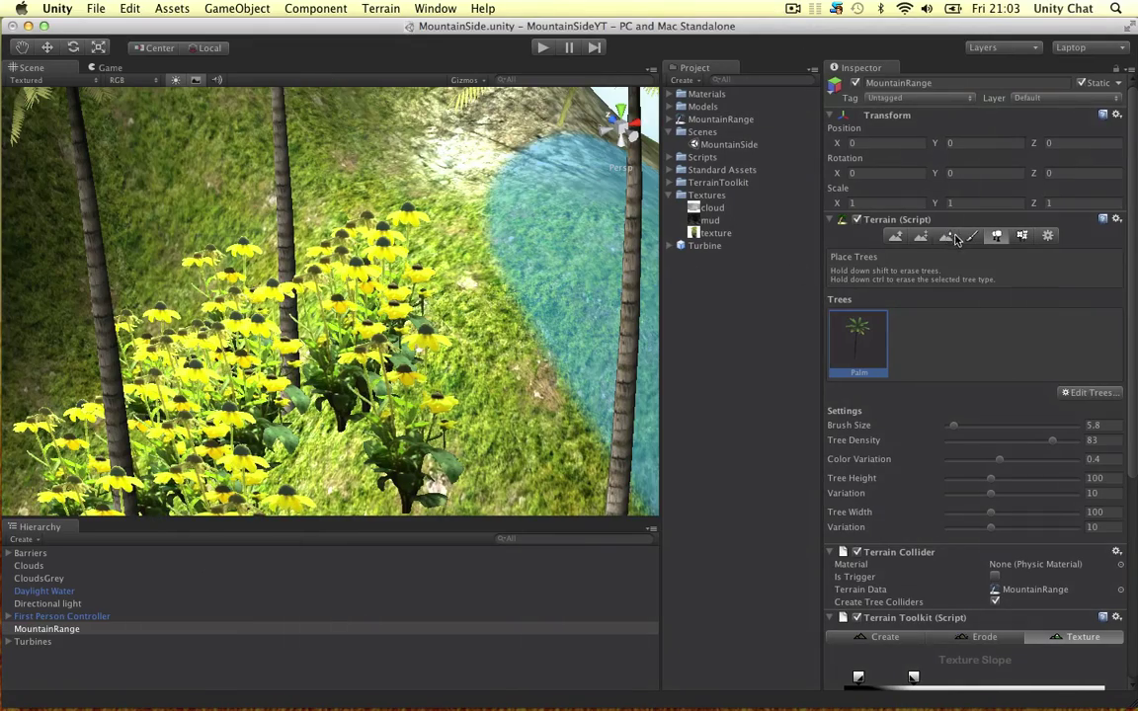
pyautogui.click(969, 240)
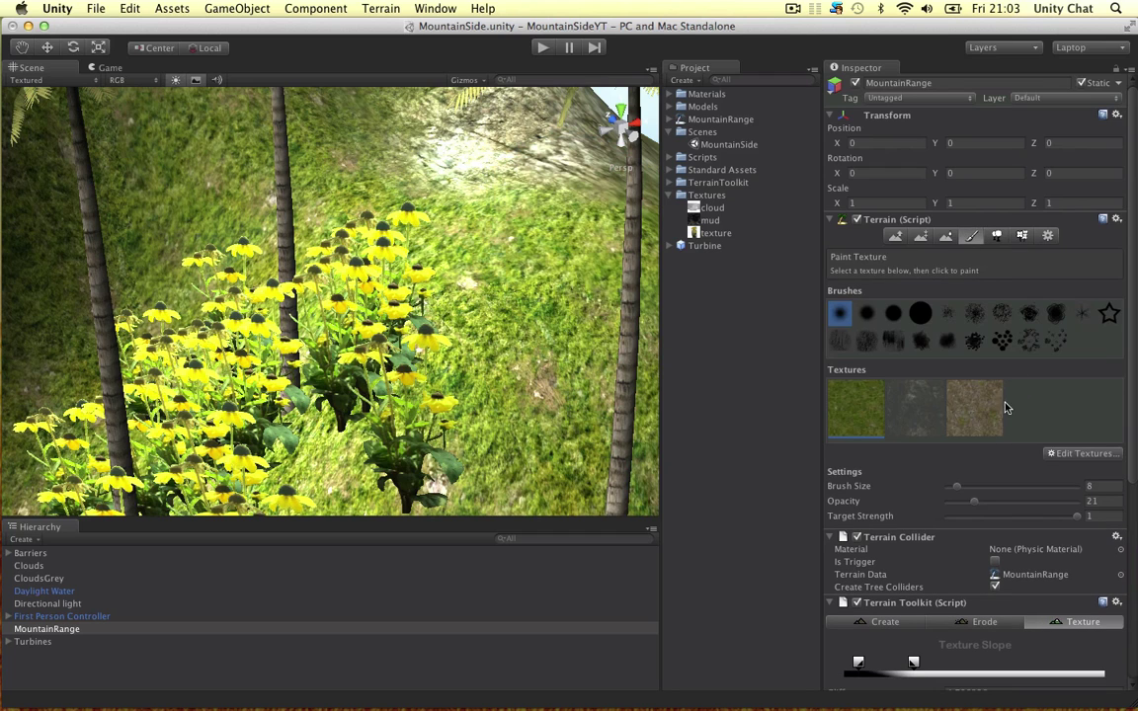
pyautogui.click(1084, 454)
pyautogui.click(1037, 461)
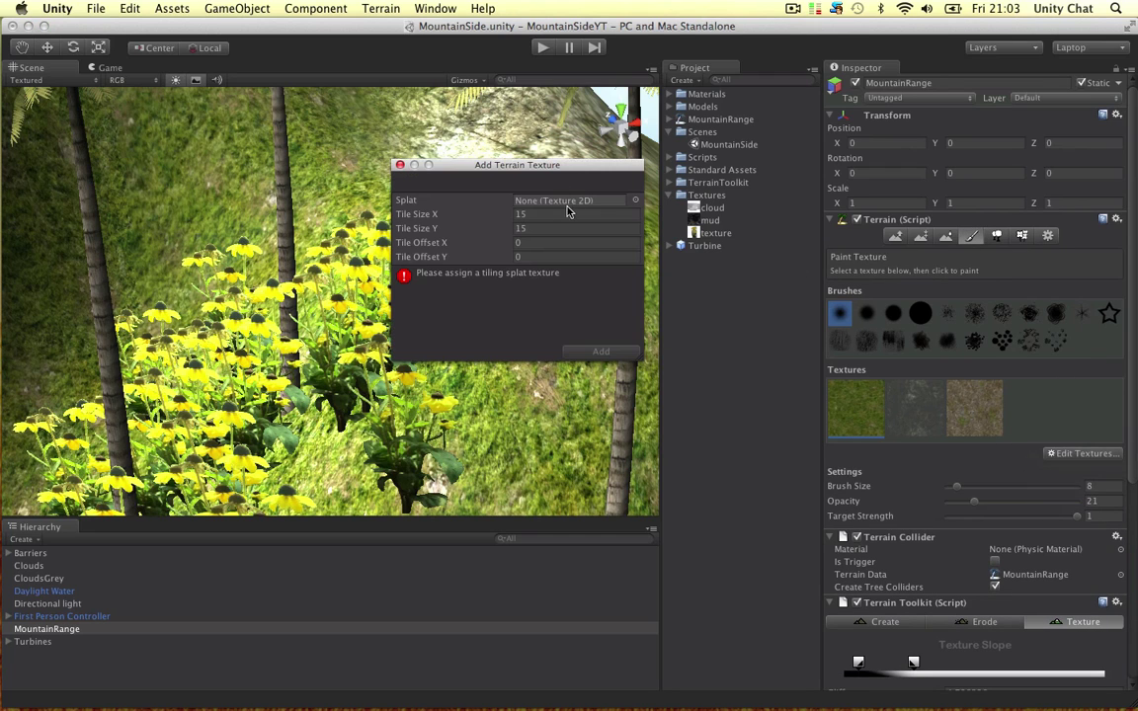
pyautogui.click(636, 200)
pyautogui.write('mud')
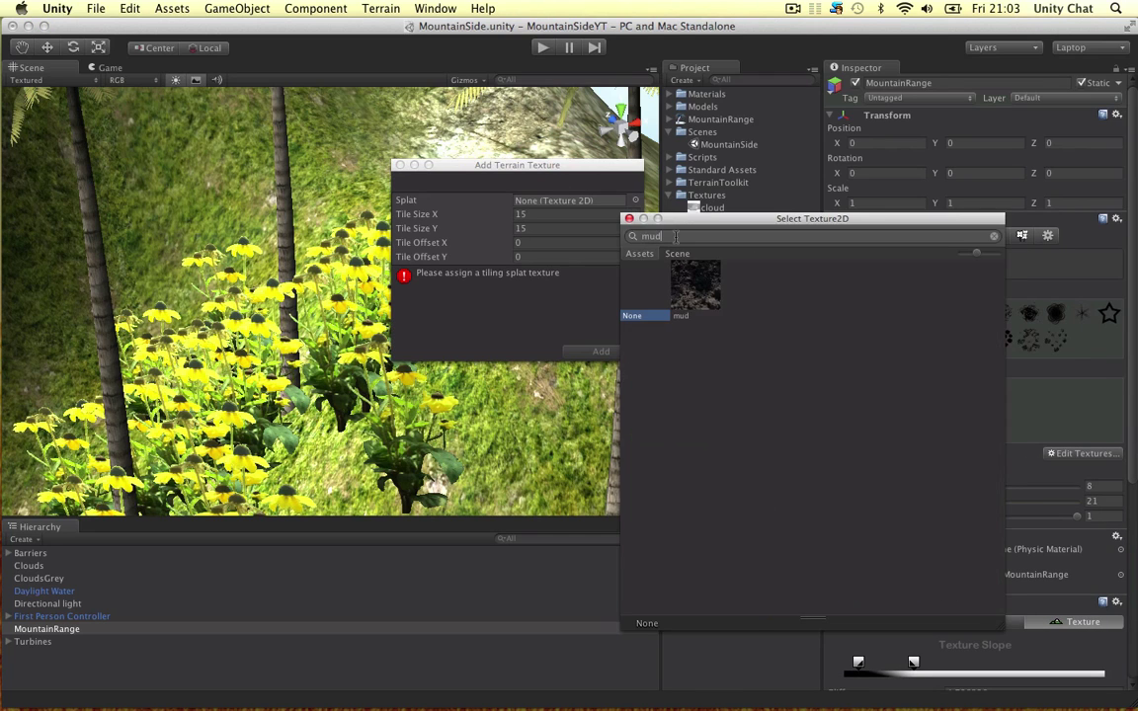
pyautogui.doubleClick(700, 301)
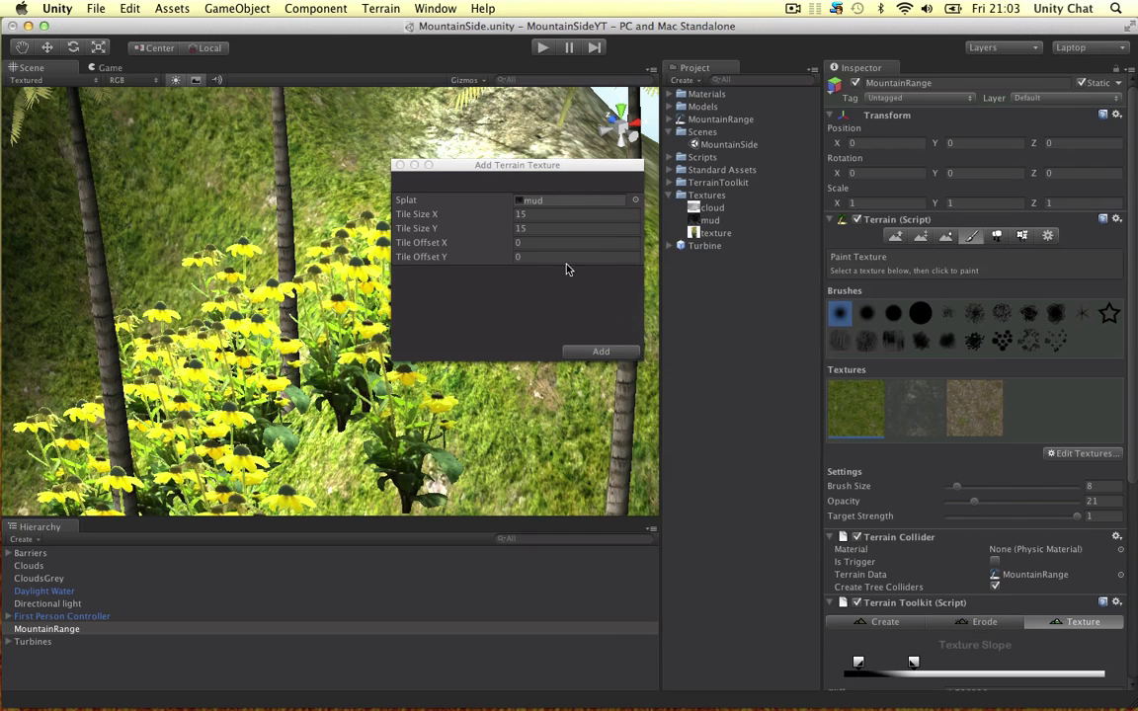
pyautogui.click(533, 214)
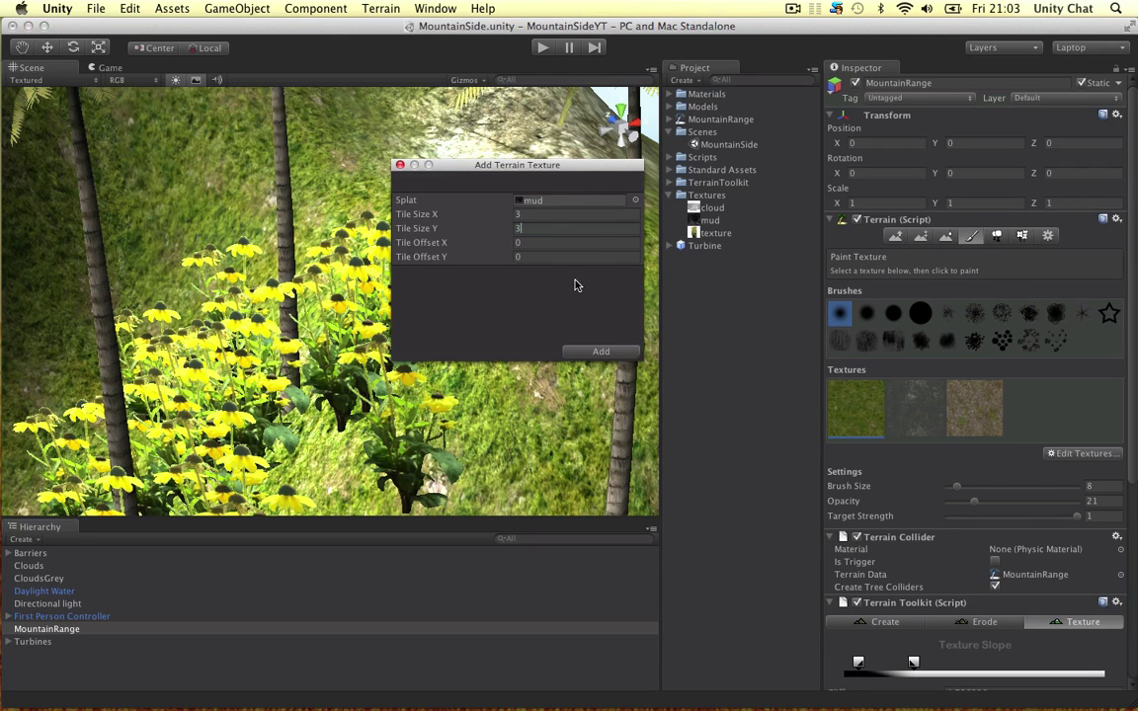
pyautogui.click(602, 350)
# Step: Set the texture brush opacity to 100 and paint mud on the ground between the flowers near the cluster's edge
pyautogui.scroll(5, 369, 334)
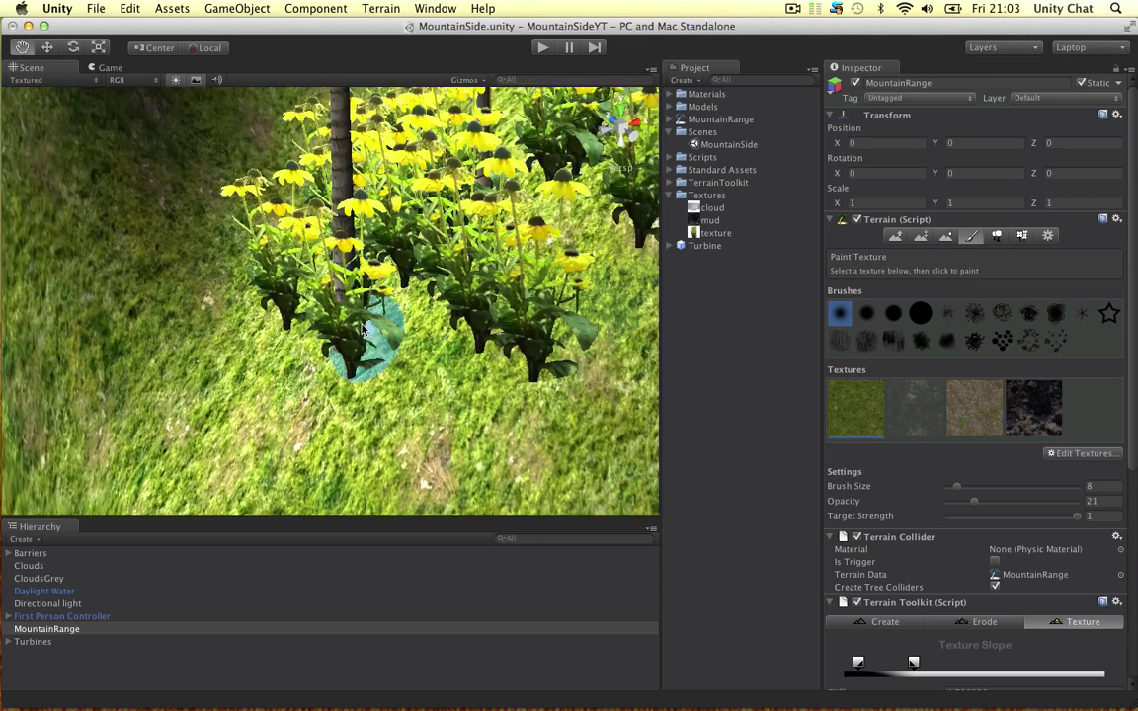
pyautogui.scroll(-2, 407, 308)
pyautogui.keyDown('alt'); pyautogui.moveTo(407, 306); pyautogui.dragTo(417, 316); pyautogui.keyUp('alt')
pyautogui.moveTo(427, 379)
pyautogui.mouseDown()
pyautogui.moveTo(466, 414)
pyautogui.moveTo(432, 317)
pyautogui.moveTo(464, 326)
pyautogui.mouseUp()
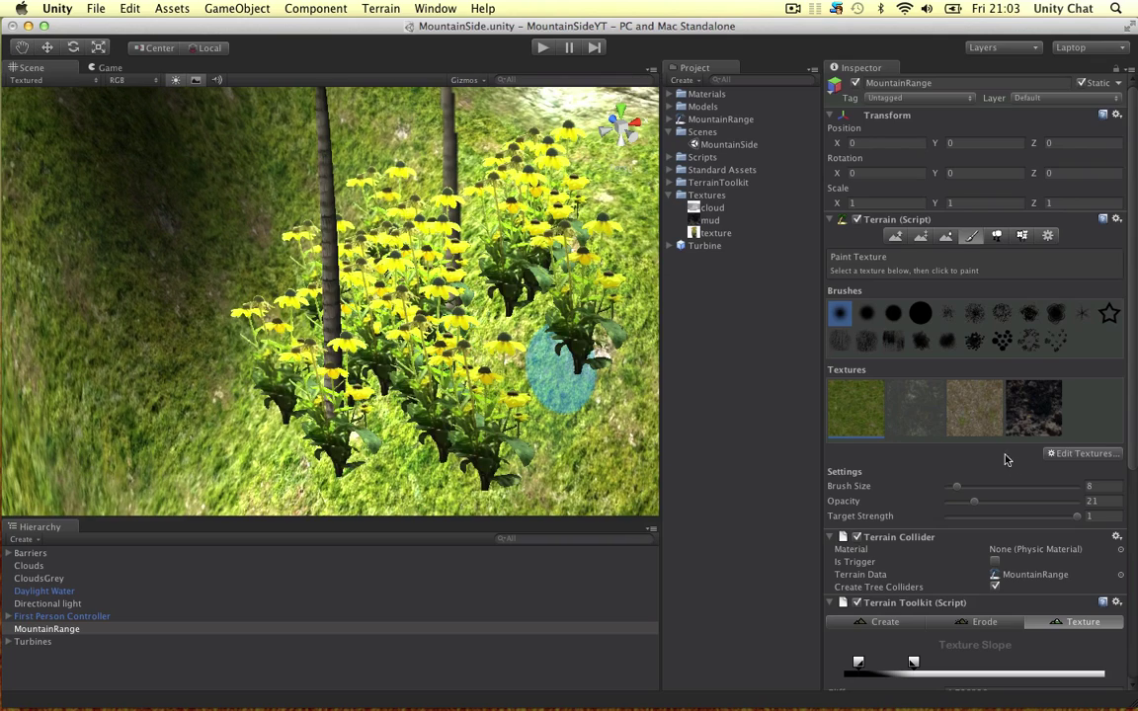
pyautogui.moveTo(978, 499); pyautogui.dragTo(1081, 501)
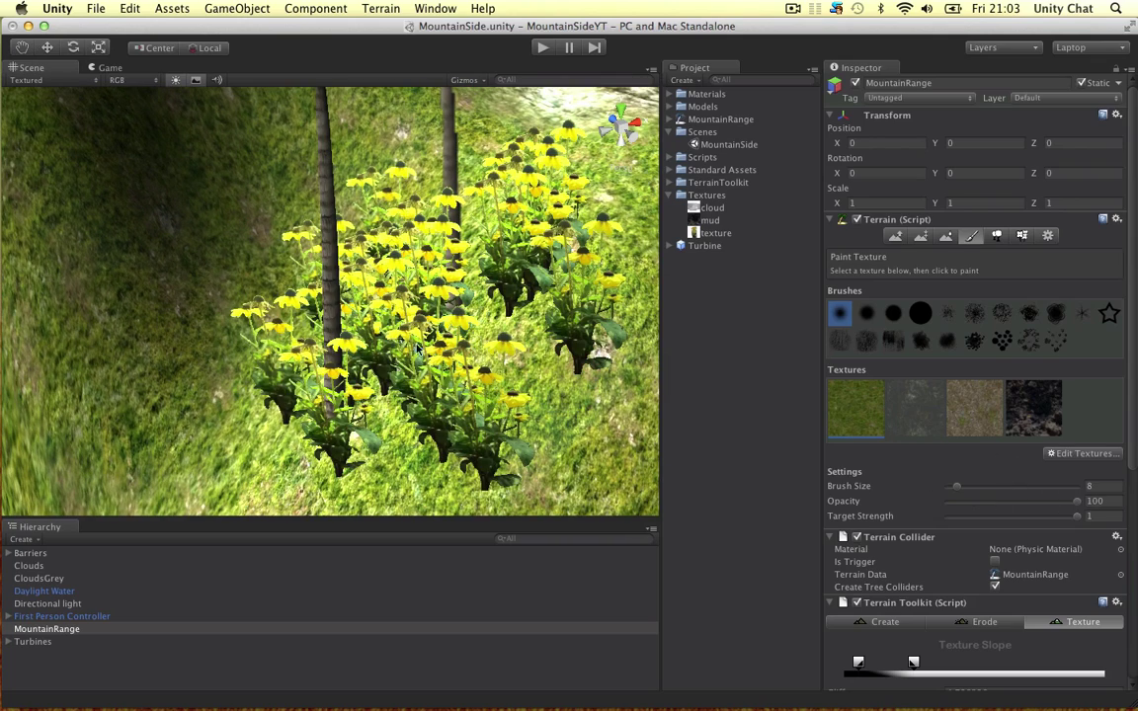
pyautogui.moveTo(419, 348)
pyautogui.mouseDown()
pyautogui.moveTo(464, 399)
pyautogui.moveTo(418, 356)
pyautogui.moveTo(482, 368)
pyautogui.mouseUp()
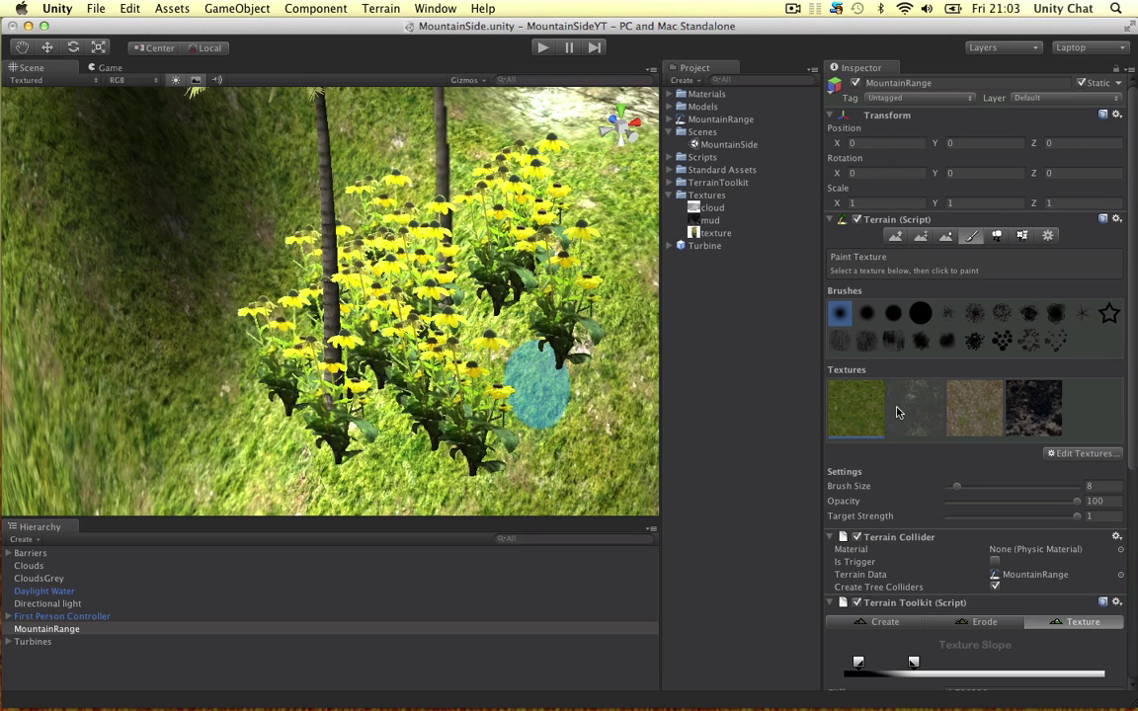
pyautogui.click(1037, 411)
pyautogui.moveTo(521, 356)
pyautogui.mouseDown()
pyautogui.moveTo(495, 377)
pyautogui.moveTo(381, 340)
pyautogui.moveTo(493, 335)
pyautogui.mouseUp()
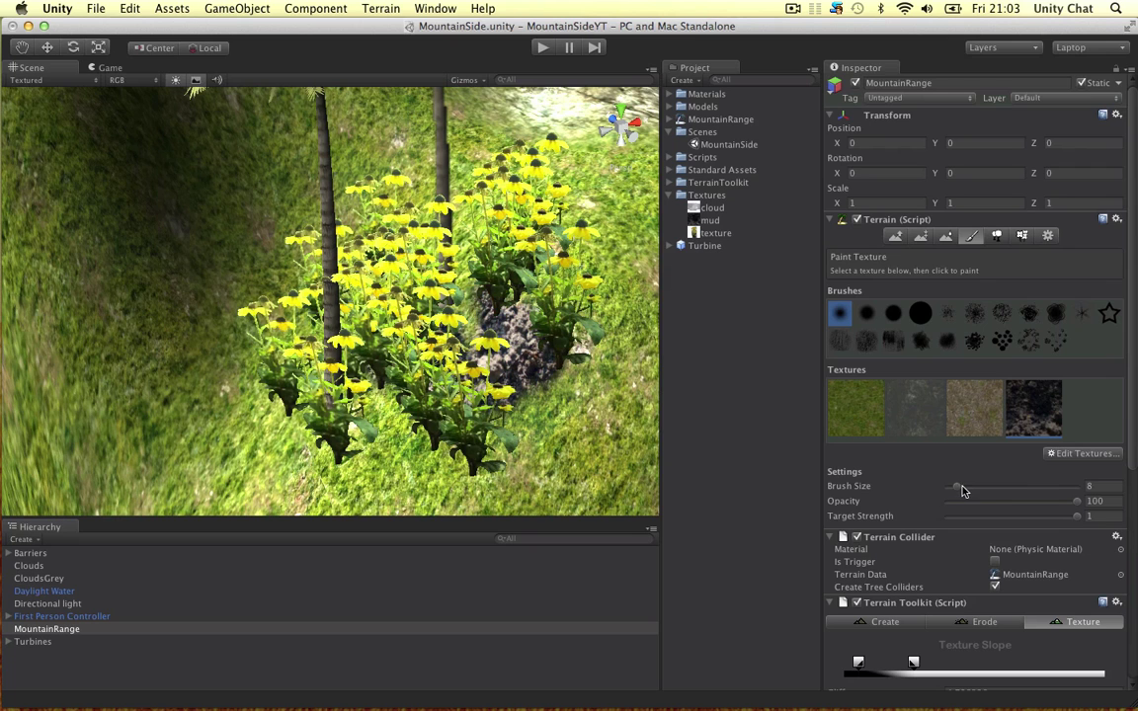
# Step: Set the texture brush size to 22 and paint mud around the bases of the remaining flowers
pyautogui.moveTo(956, 486); pyautogui.dragTo(975, 486)
pyautogui.moveTo(458, 396)
pyautogui.mouseDown()
pyautogui.moveTo(341, 343)
pyautogui.moveTo(378, 344)
pyautogui.moveTo(435, 411)
pyautogui.mouseUp()
pyautogui.press('super+z')
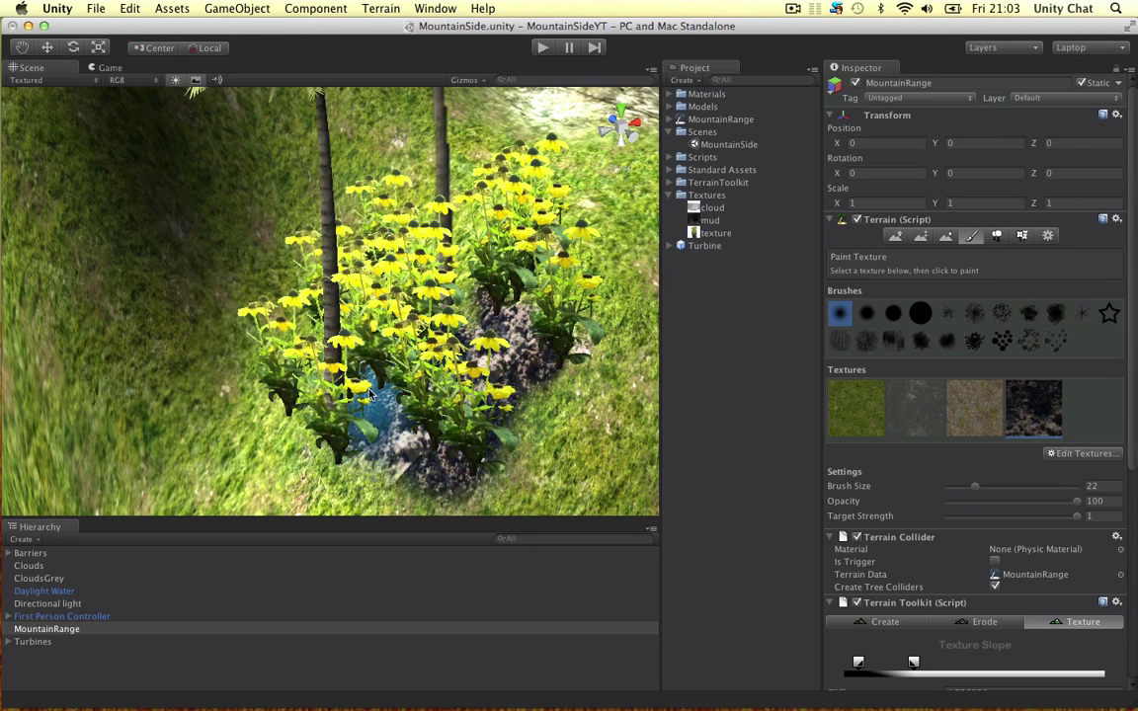
pyautogui.moveTo(483, 354)
pyautogui.mouseDown()
pyautogui.moveTo(508, 282)
pyautogui.moveTo(488, 356)
pyautogui.moveTo(507, 324)
pyautogui.moveTo(475, 321)
pyautogui.moveTo(489, 299)
pyautogui.moveTo(404, 296)
pyautogui.mouseUp()
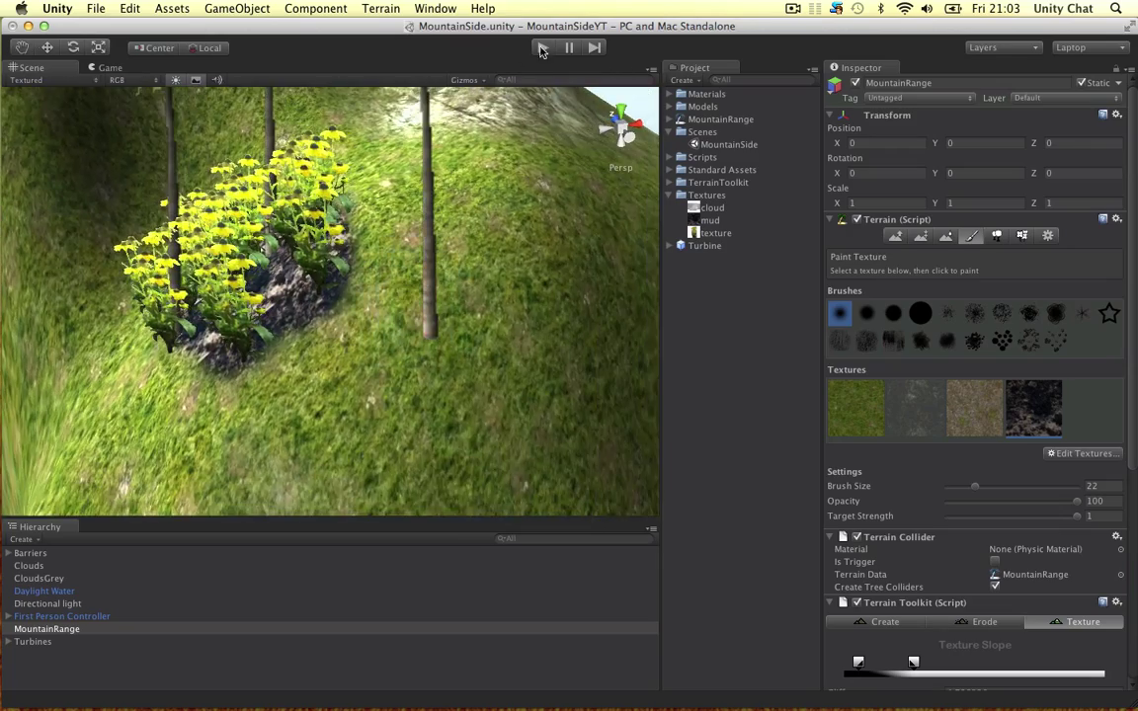
# Step: Preview the terrain with the mud bed, flowers and palms in Play mode, and stop playing
pyautogui.click(547, 47)
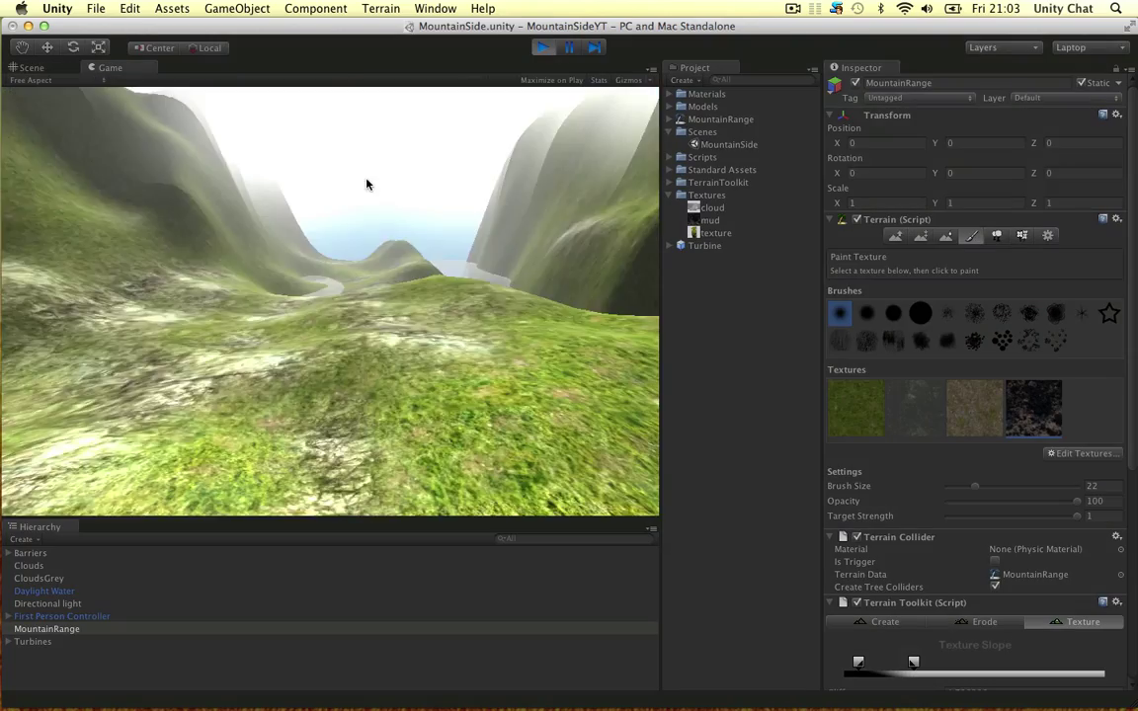
pyautogui.press('s')
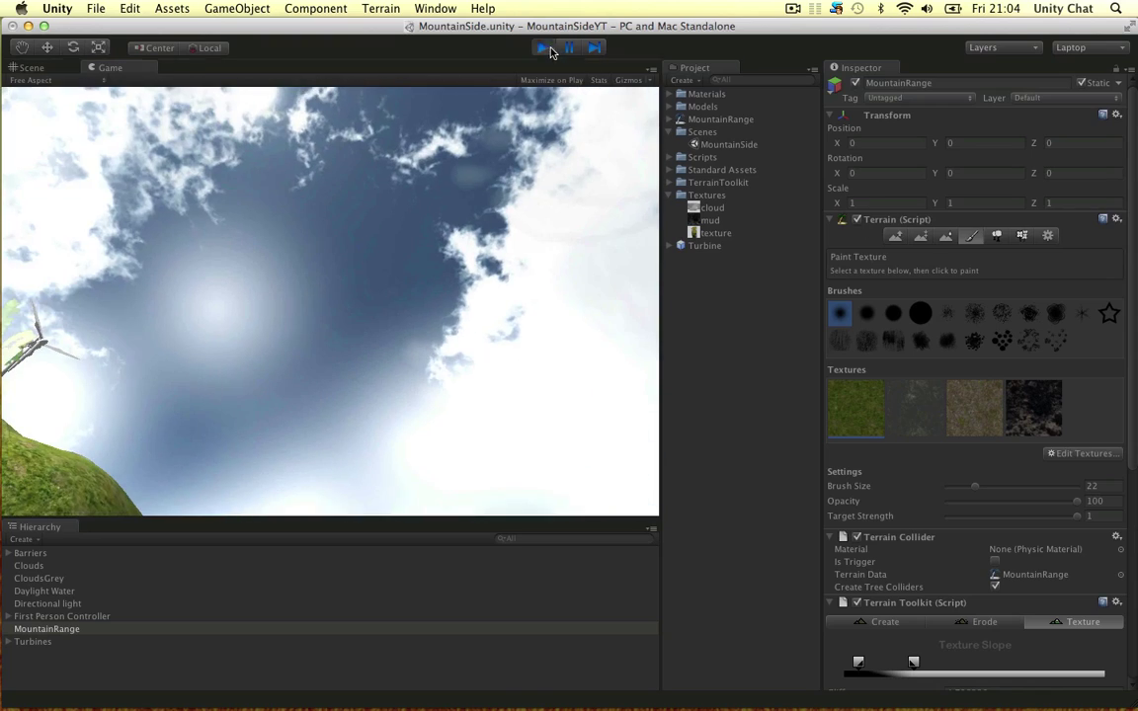
pyautogui.click(549, 49)
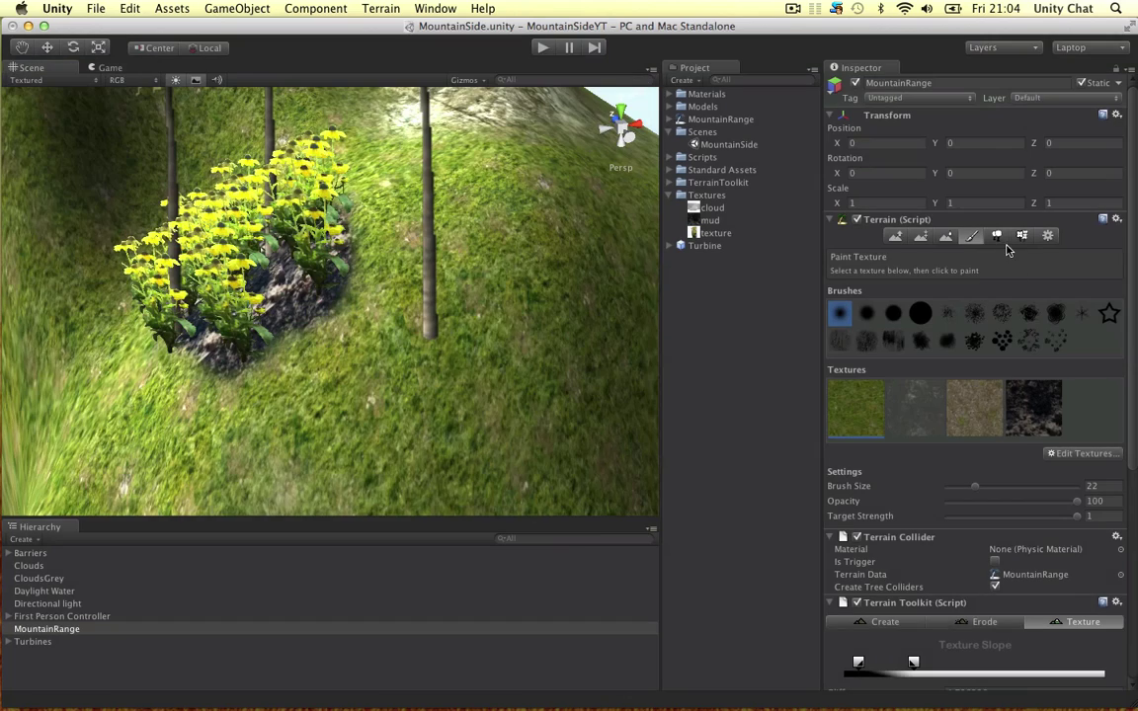
# Step: Look through the terrain's options for adding grass textures and detail meshes, and survey the planted hillside from farther away
pyautogui.click(997, 236)
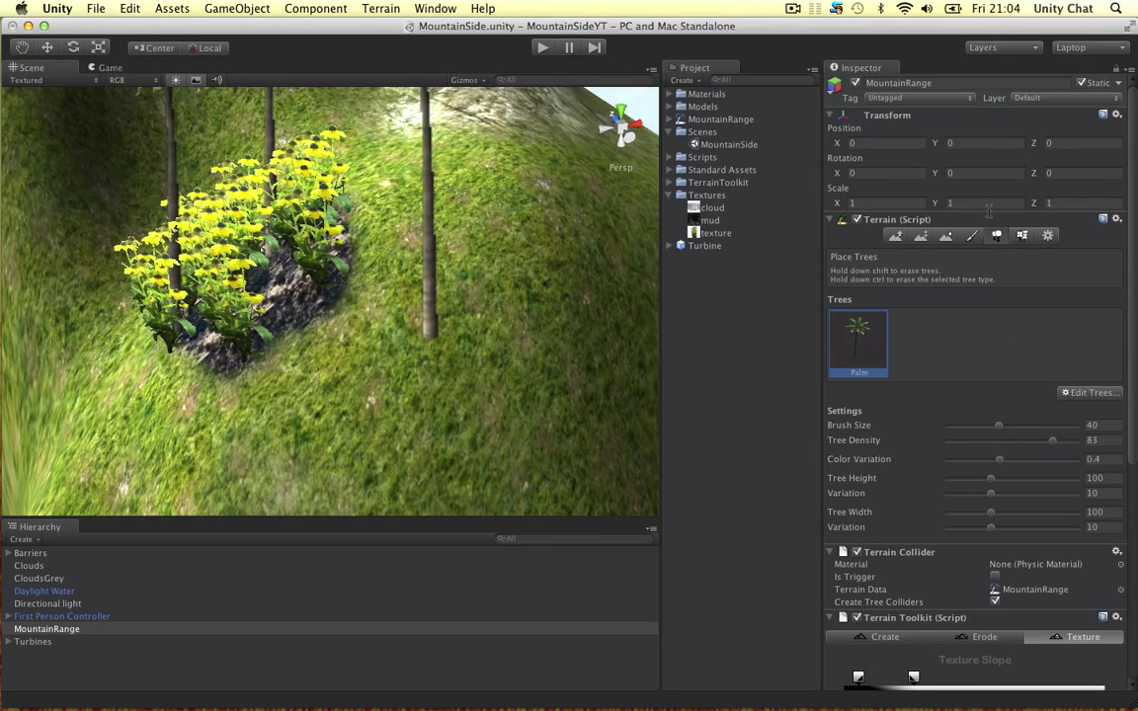
pyautogui.click(1022, 236)
pyautogui.click(1087, 471)
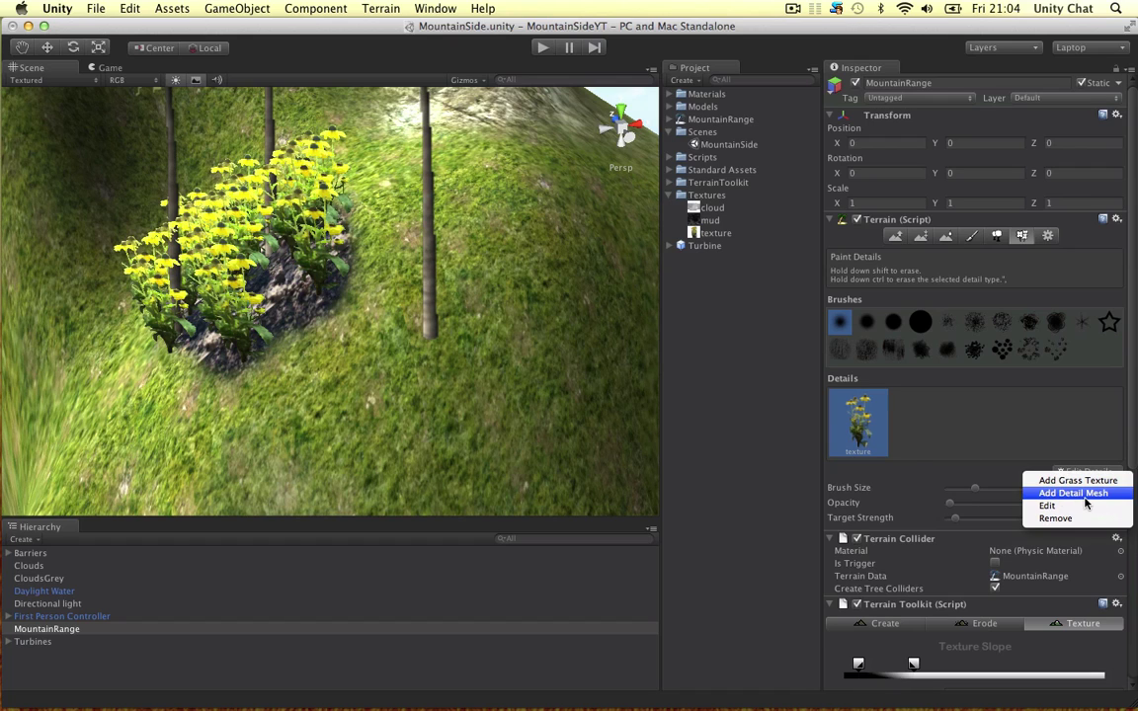
pyautogui.click(383, 298)
pyautogui.scroll(-6, 388, 300)
pyautogui.keyDown('alt'); pyautogui.moveTo(364, 304); pyautogui.dragTo(505, 298); pyautogui.keyUp('alt')
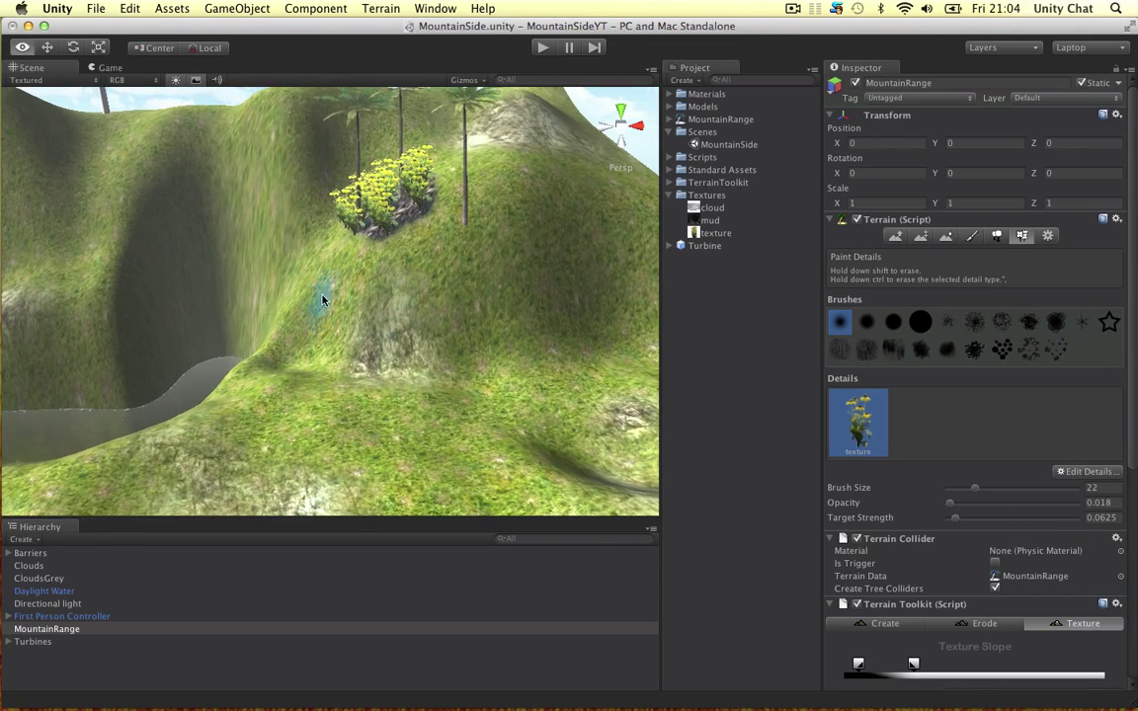
pyautogui.keyDown('alt'); pyautogui.moveTo(497, 228); pyautogui.dragTo(470, 278); pyautogui.keyUp('alt')
# Step: Switch to Finder and preview the source photo IMG_2624 and the cut-out flower in texture.psd
pyautogui.hotkey('ctrl', 'Right')
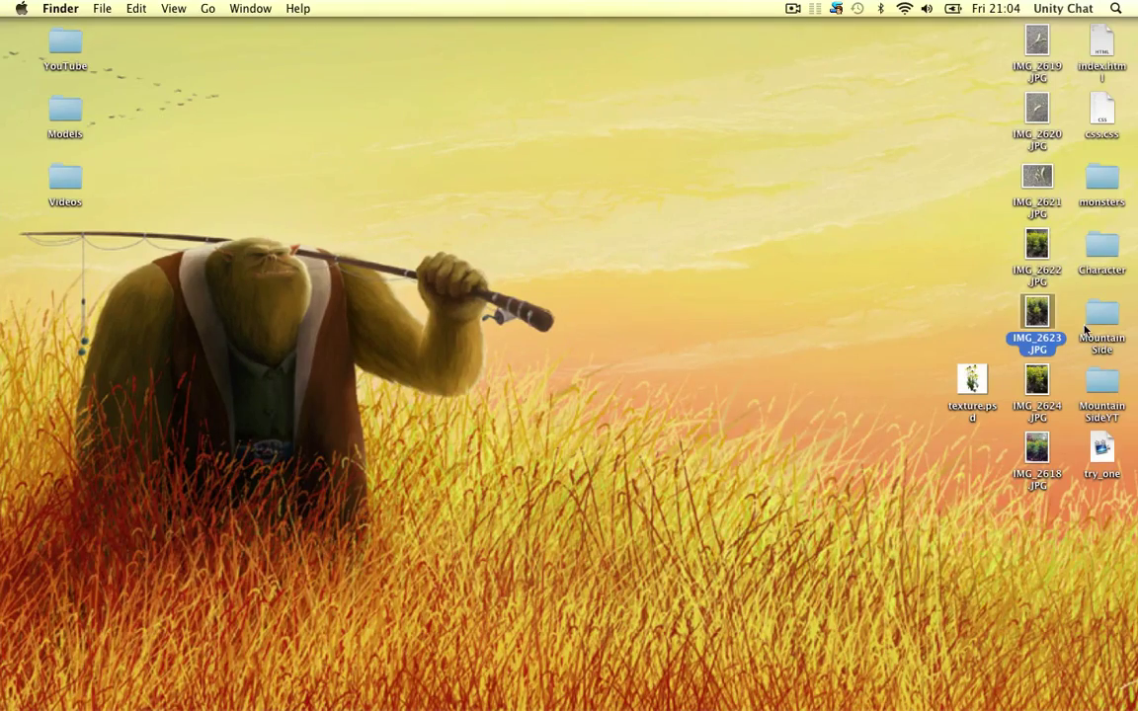
pyautogui.click(1037, 379)
pyautogui.press('space')
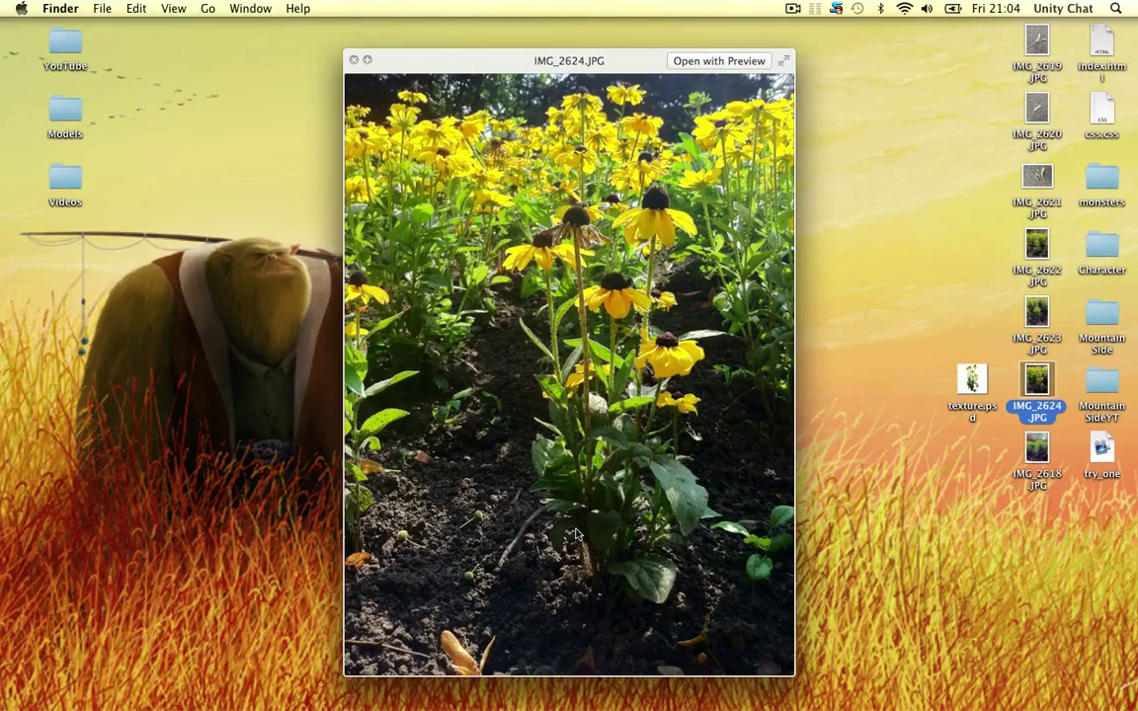
pyautogui.click(888, 356)
pyautogui.click(972, 381)
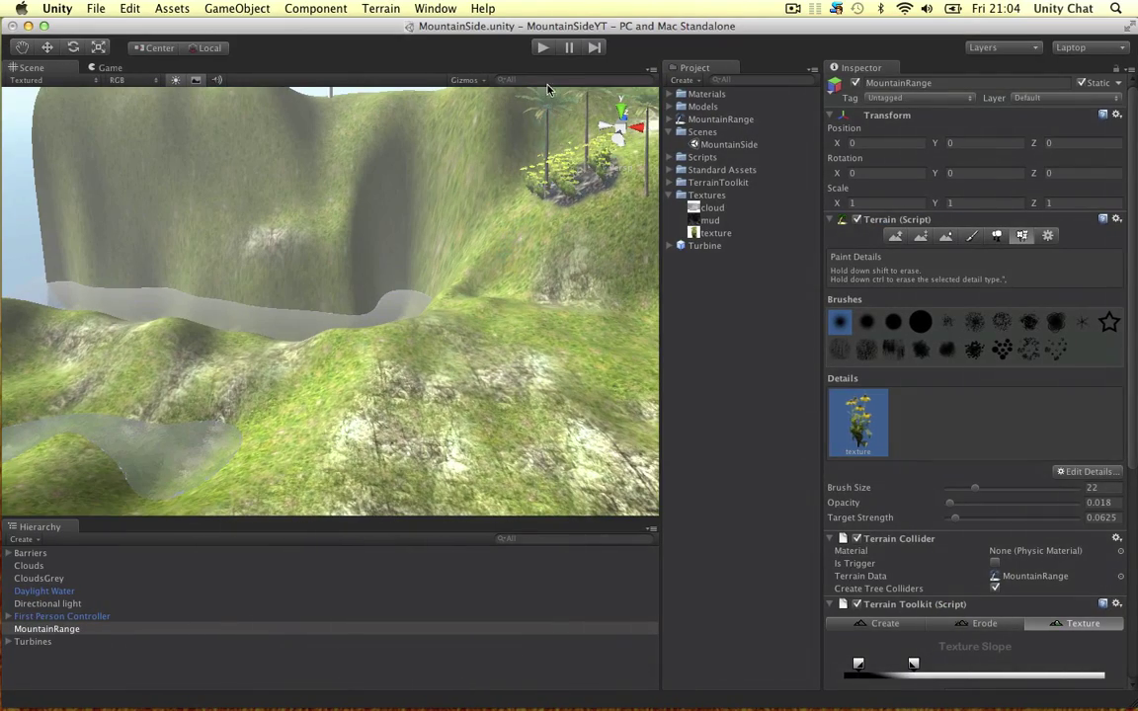
# Step: Return to Unity, run the scene briefly in Play mode and stop it
pyautogui.scroll(3, 504, 89)
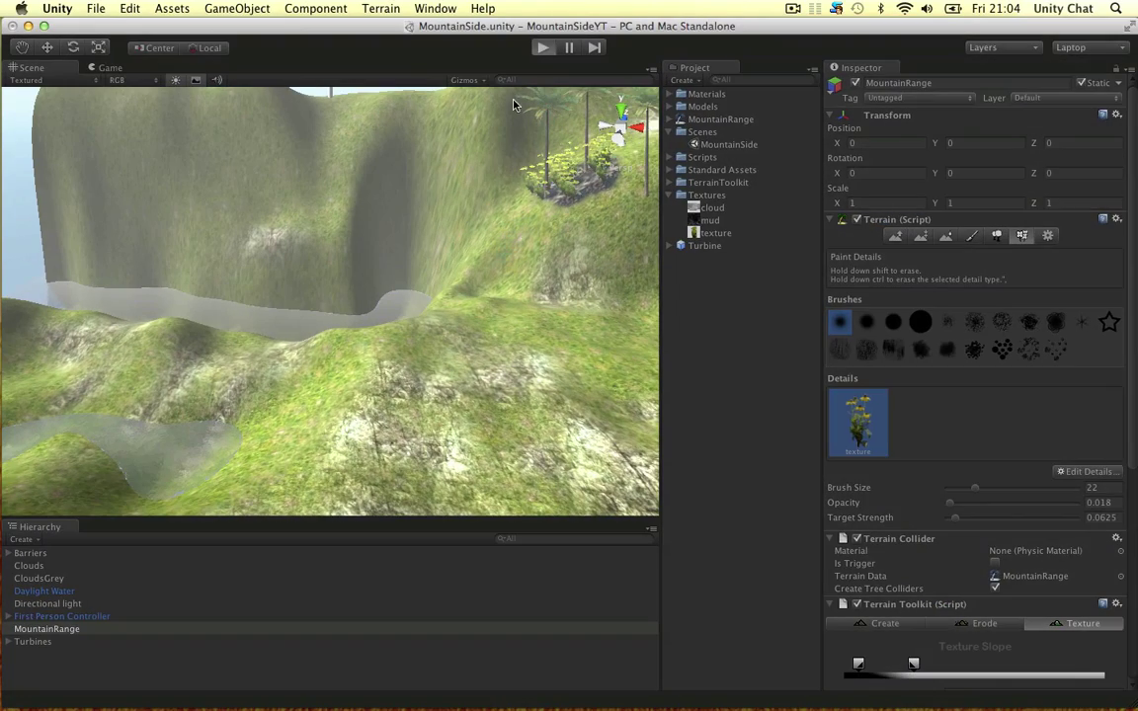
pyautogui.press('super+p')
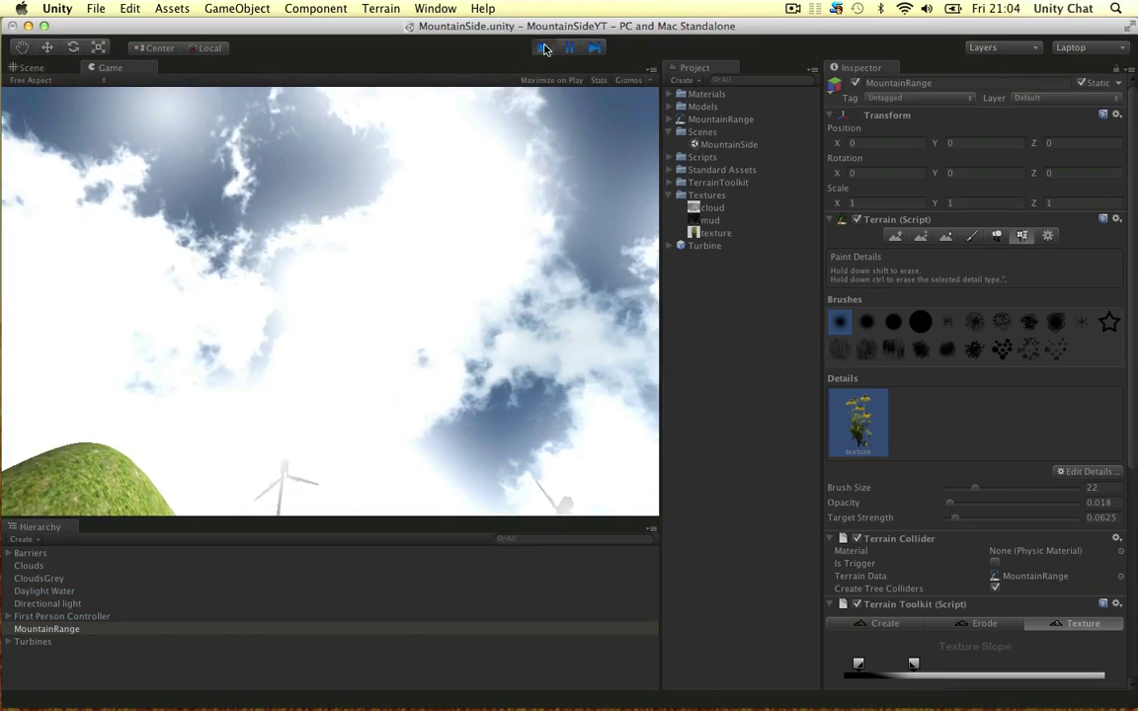
pyautogui.click(542, 47)
# Step: Switch to Finder, compare the flower photos IMG_2624 and IMG_2618, and close the preview
pyautogui.hotkey('ctrl', 'Right')
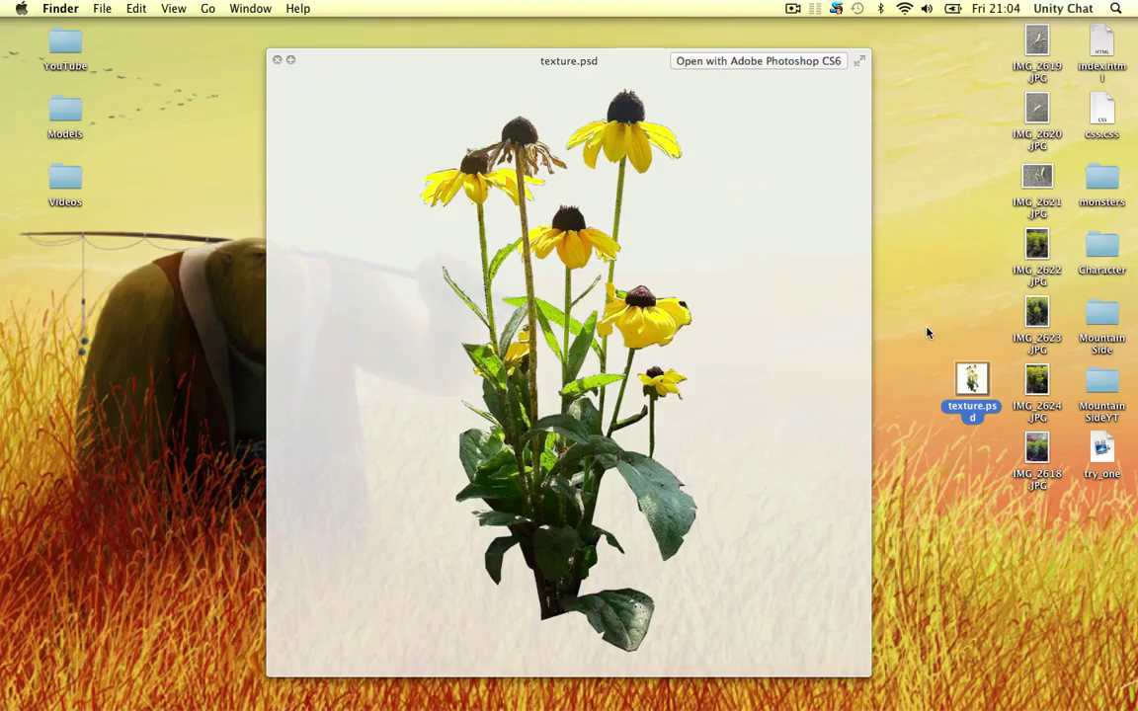
pyautogui.click(1038, 385)
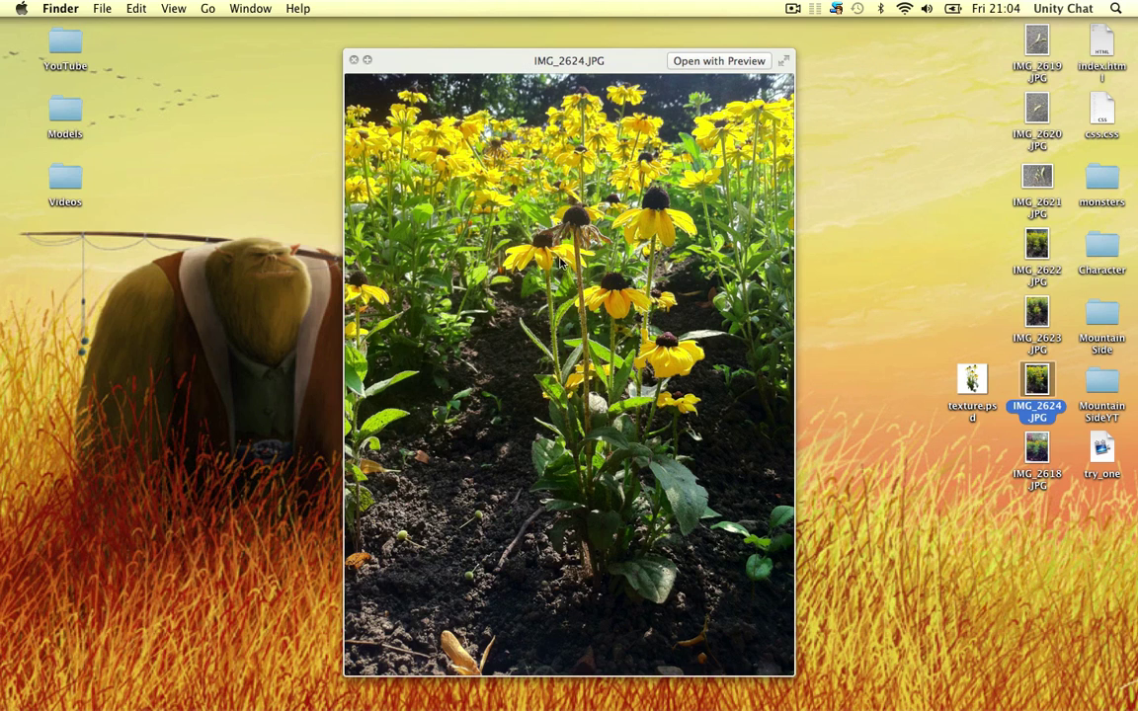
pyautogui.click(1037, 450)
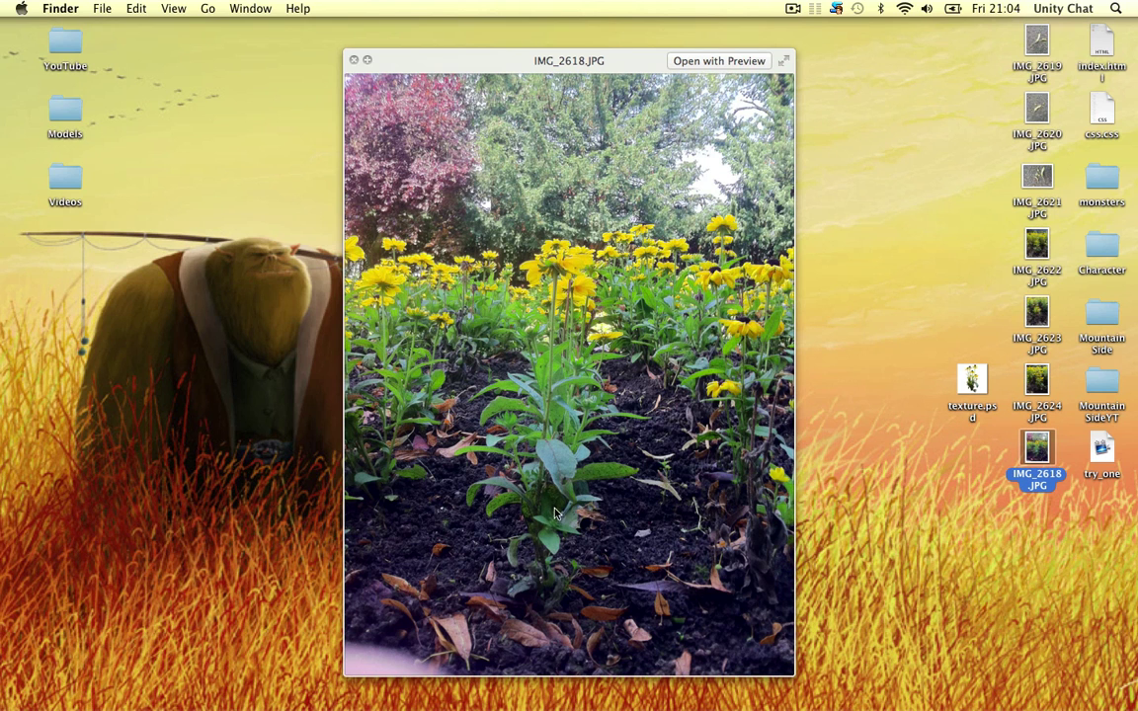
pyautogui.press('space')
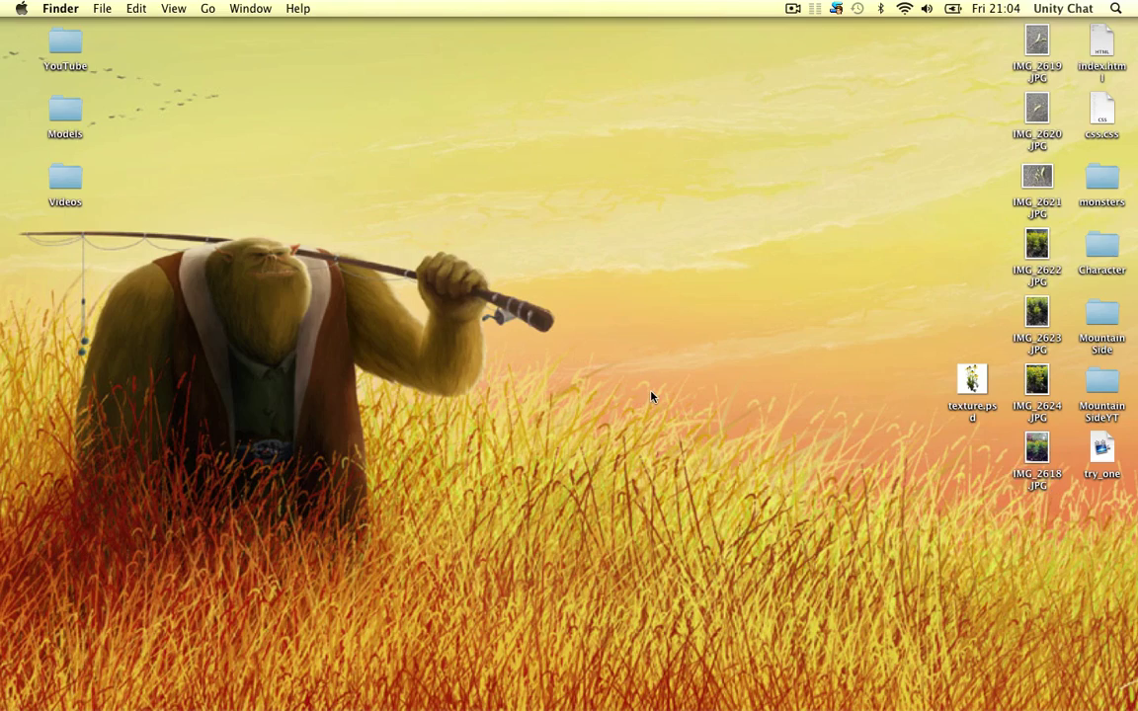